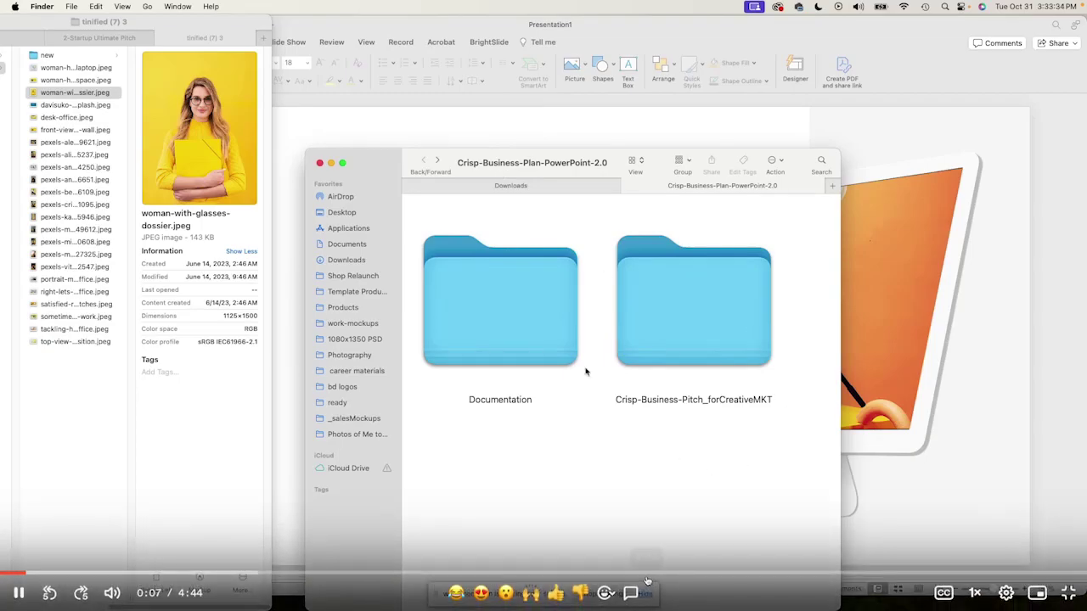
pyautogui.click(647, 546)
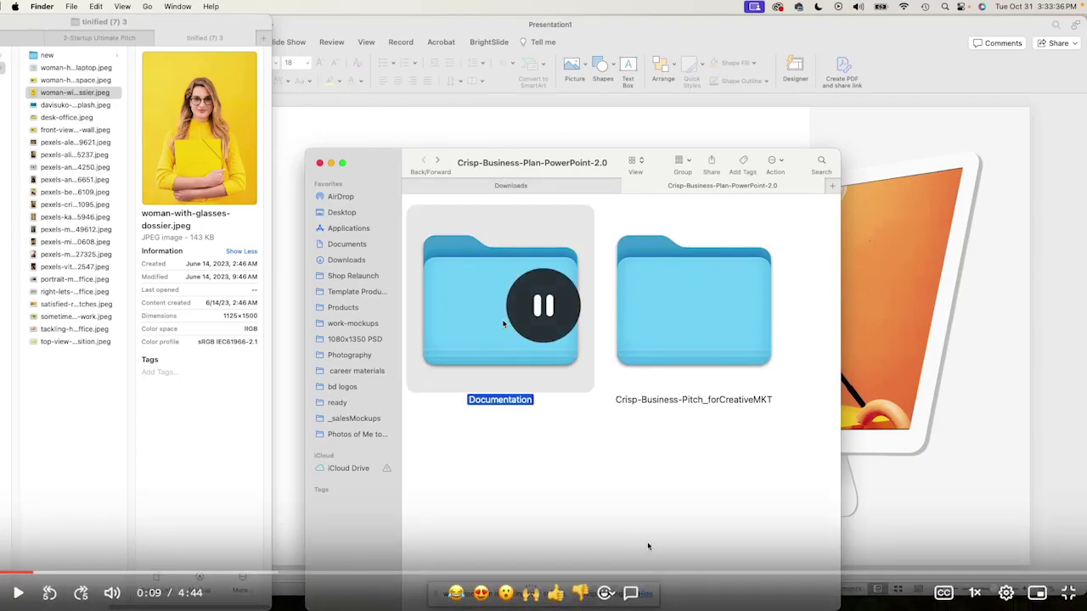
pyautogui.click(647, 546)
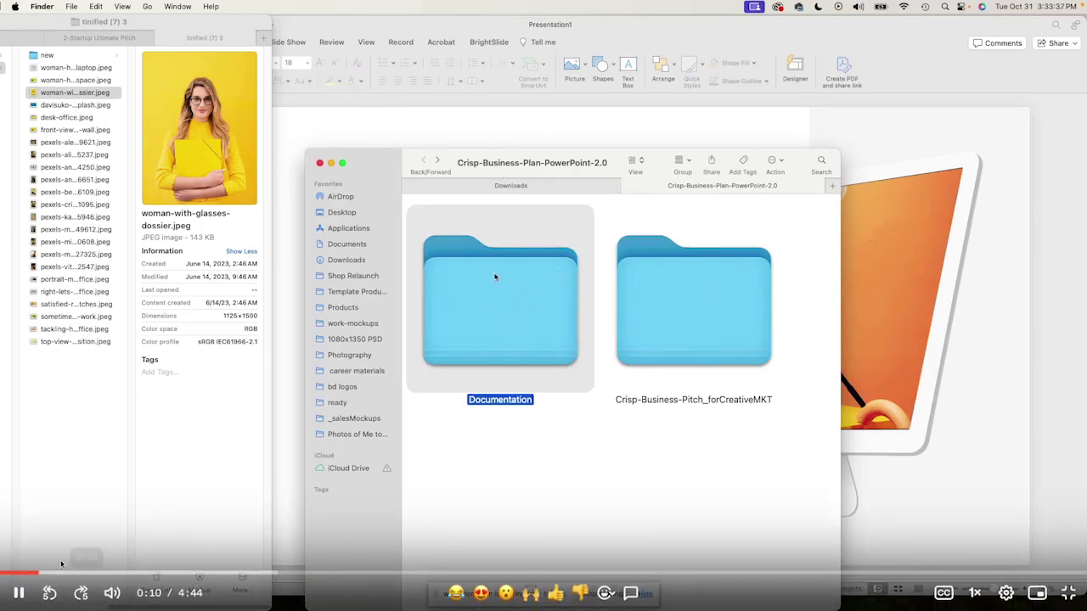
pyautogui.press('0')
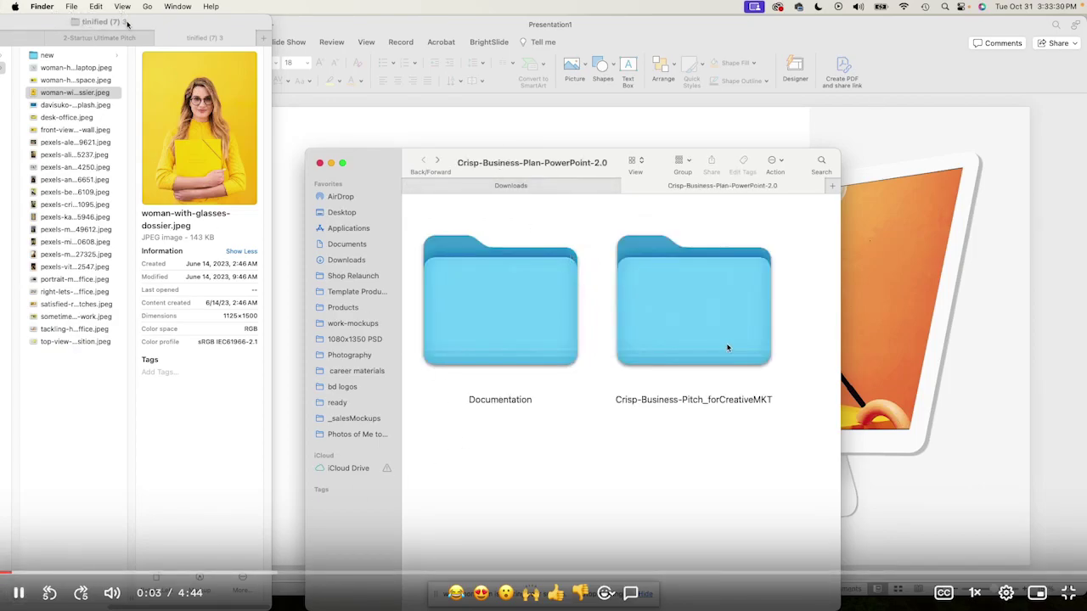
pyautogui.press('k')
pyautogui.press('Escape')
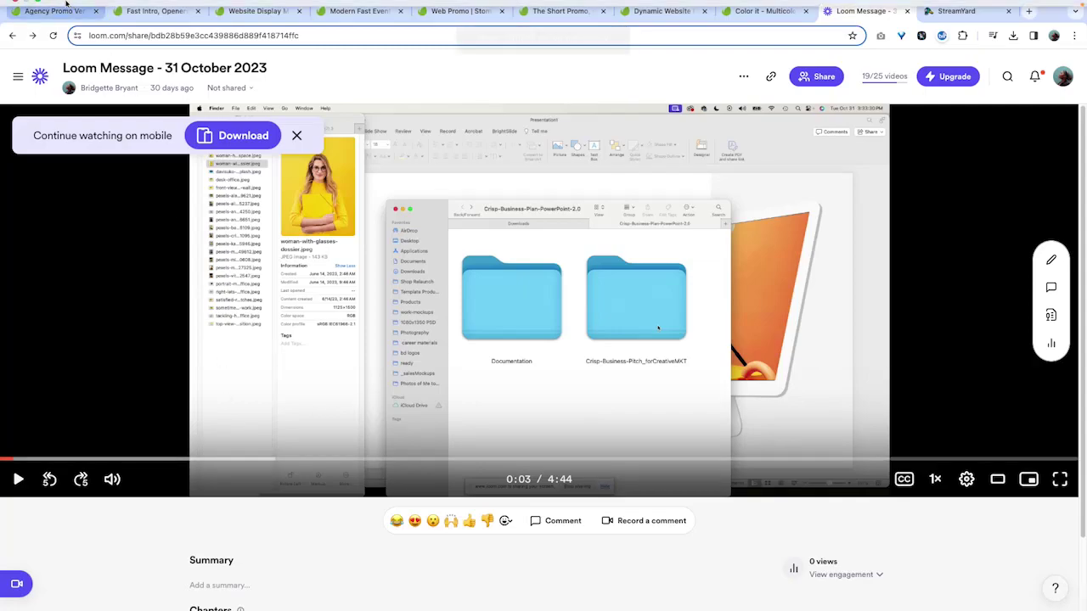
pyautogui.click(37, 21)
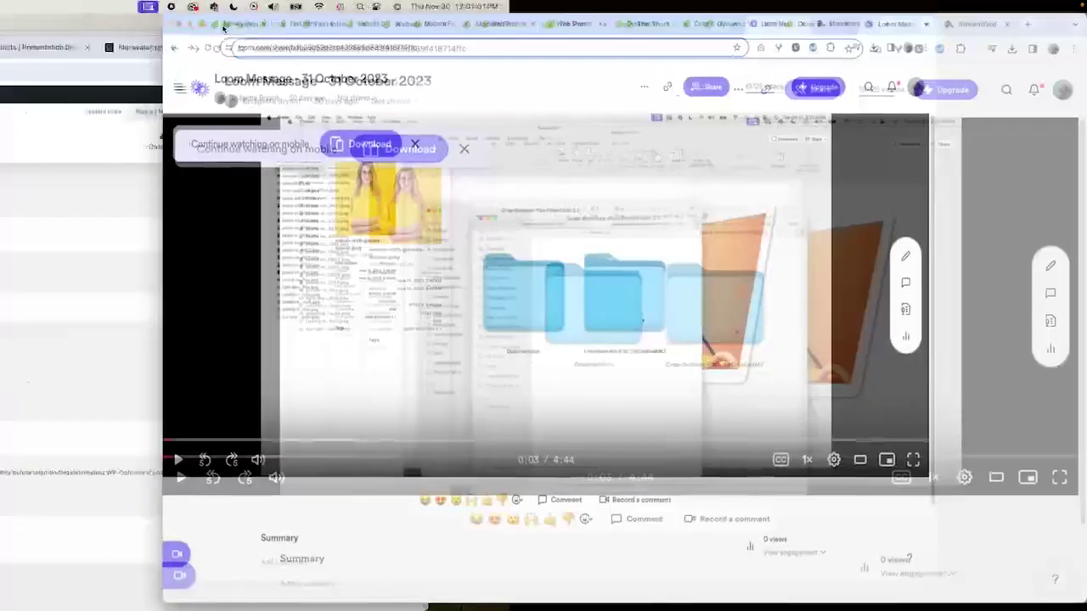
pyautogui.press('ctrl+super+f')
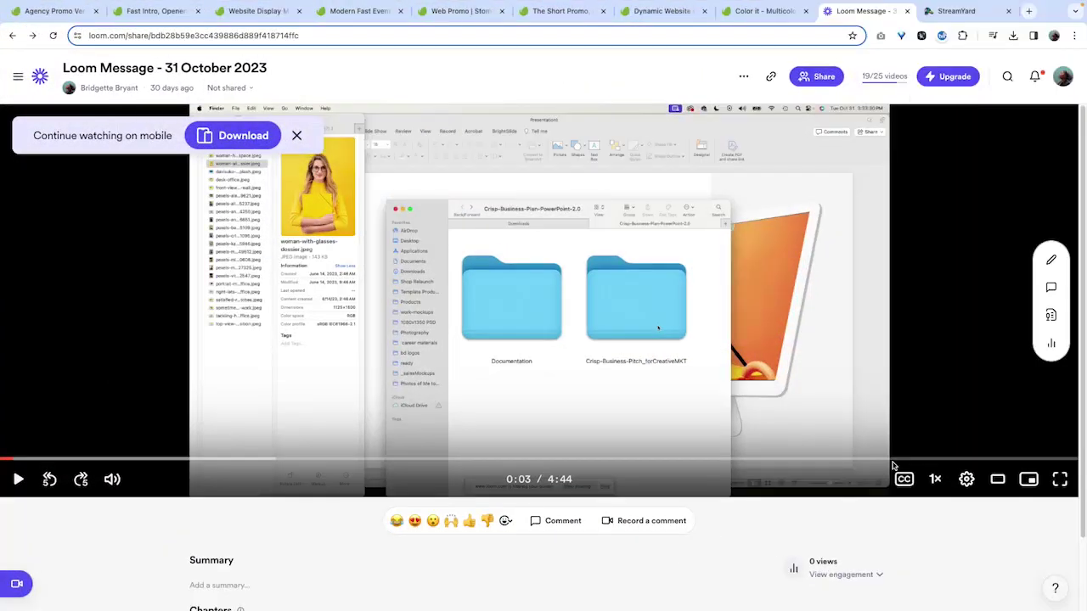
# Rewind the Loom recording to its start, take the browser out of full-screen mode, and play the video full screen.
pyautogui.click(894, 467)
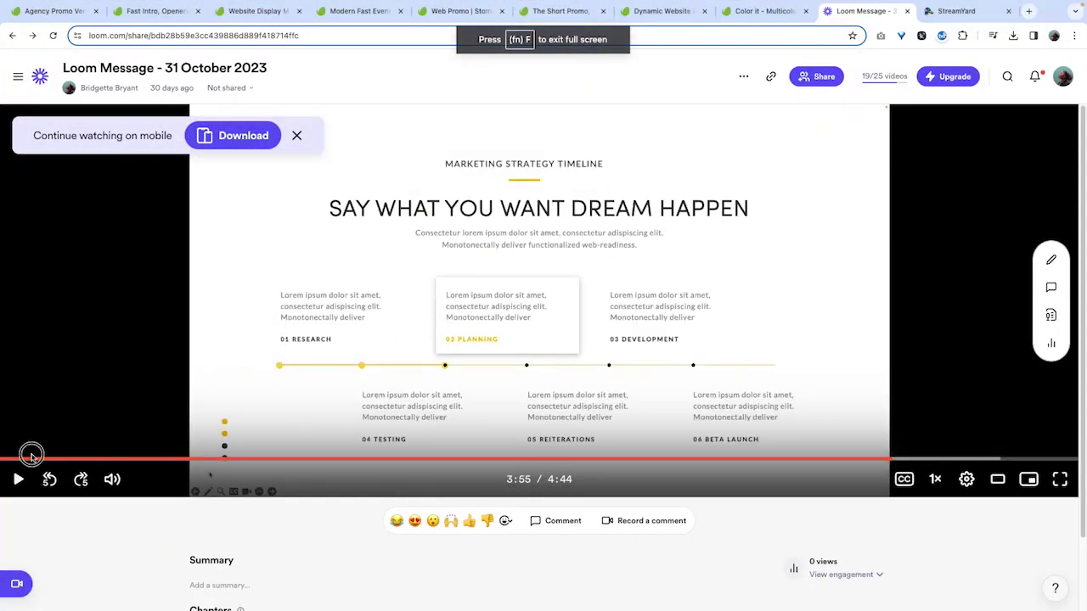
pyautogui.click(14, 459)
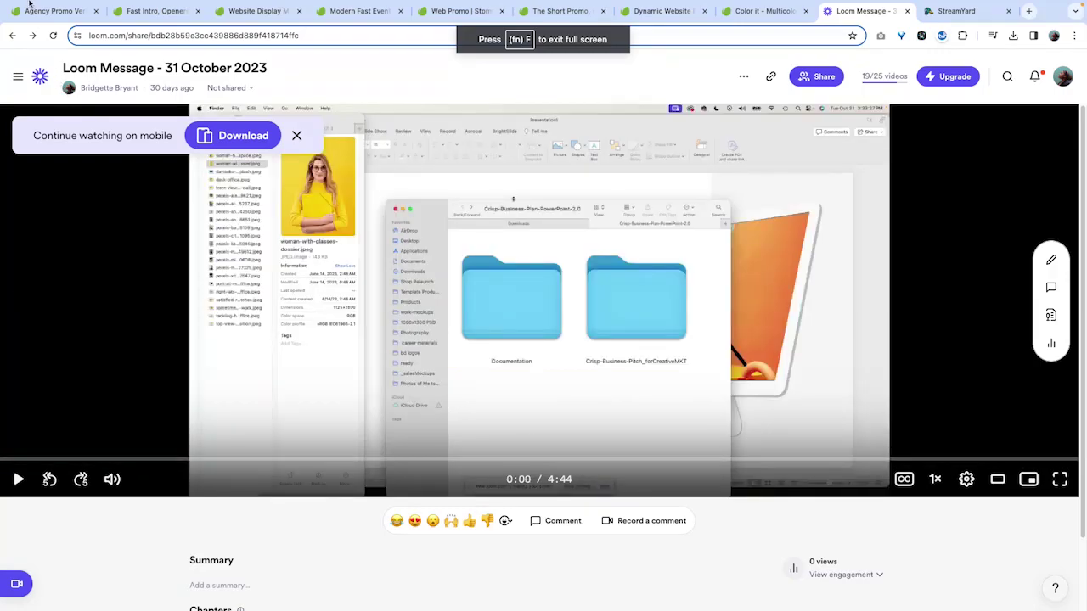
pyautogui.moveTo(27, 4)
pyautogui.press('ctrl+super+f')
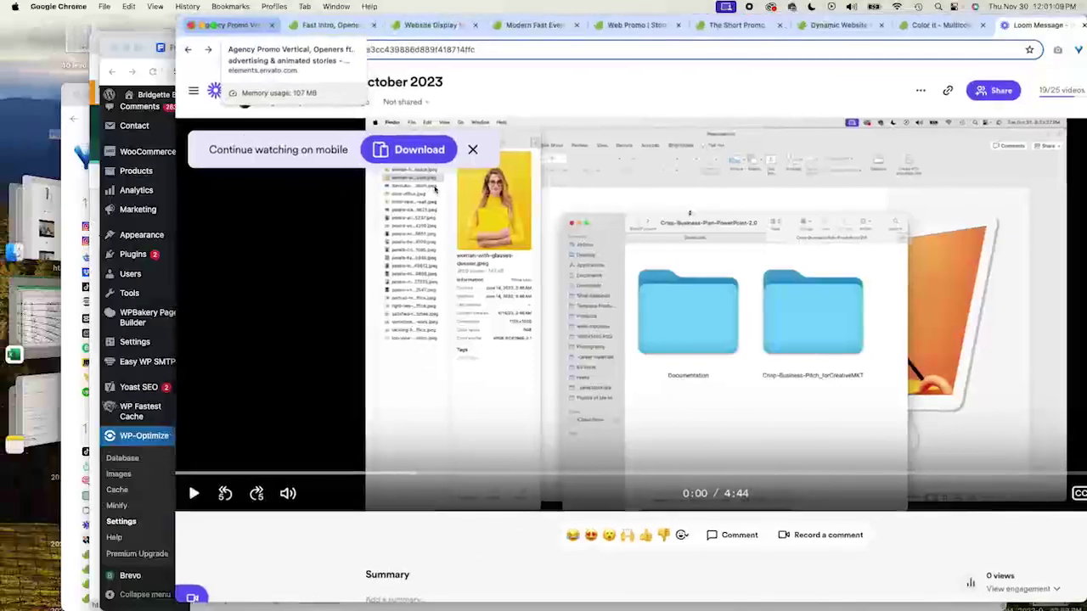
pyautogui.press('super+grave')
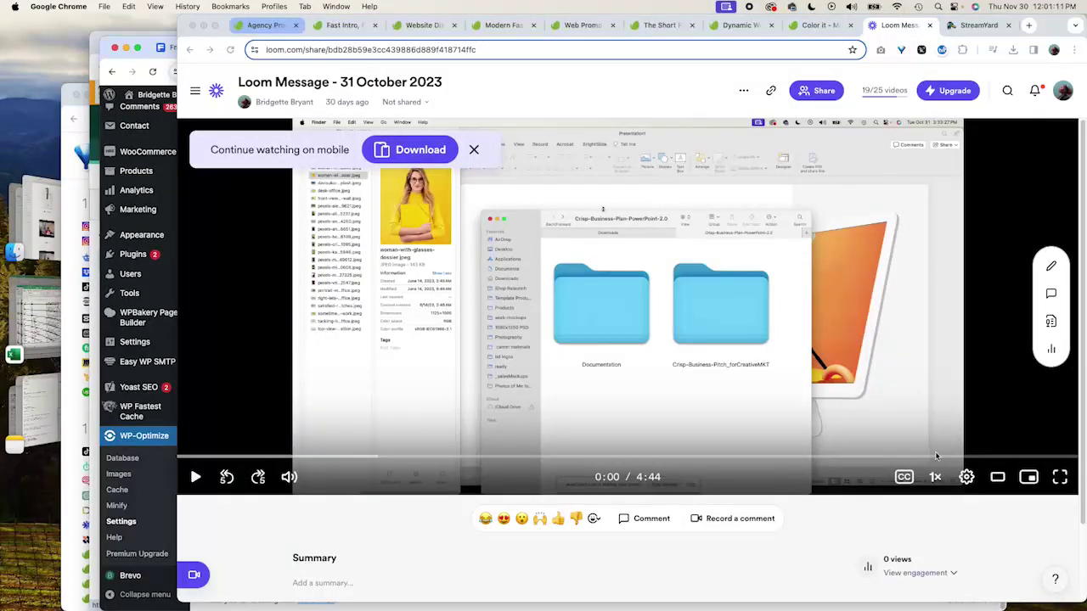
pyautogui.click(1059, 480)
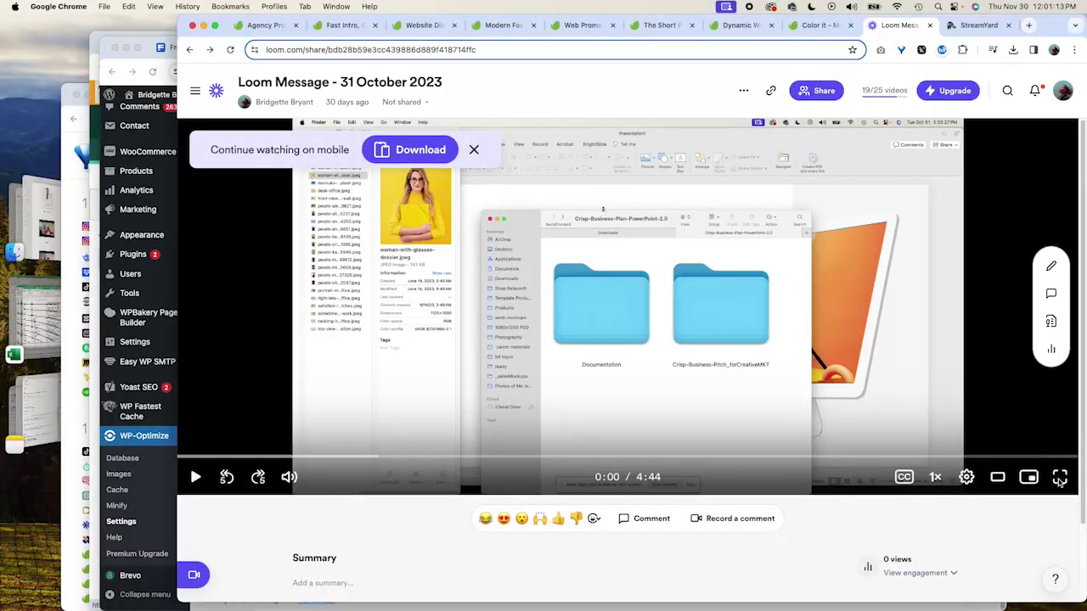
pyautogui.click(1059, 480)
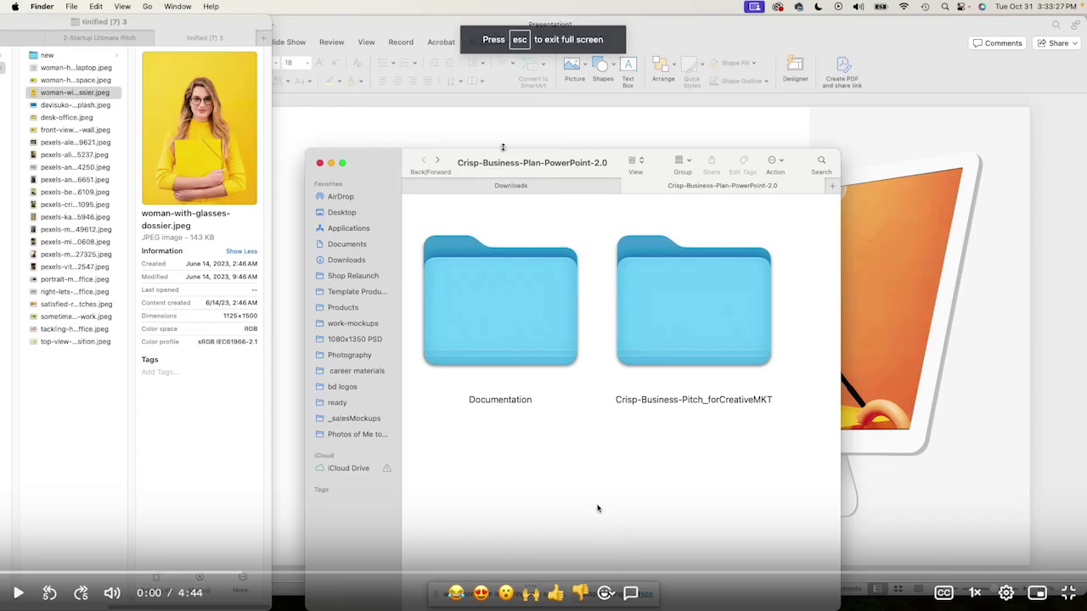
pyautogui.moveTo(168, 570)
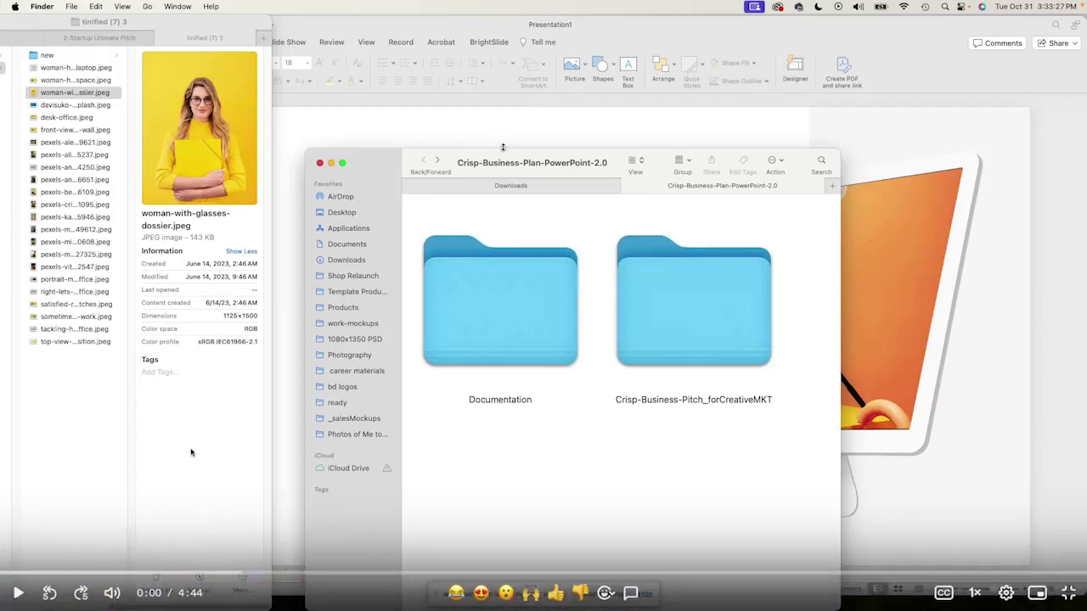
pyautogui.click(17, 593)
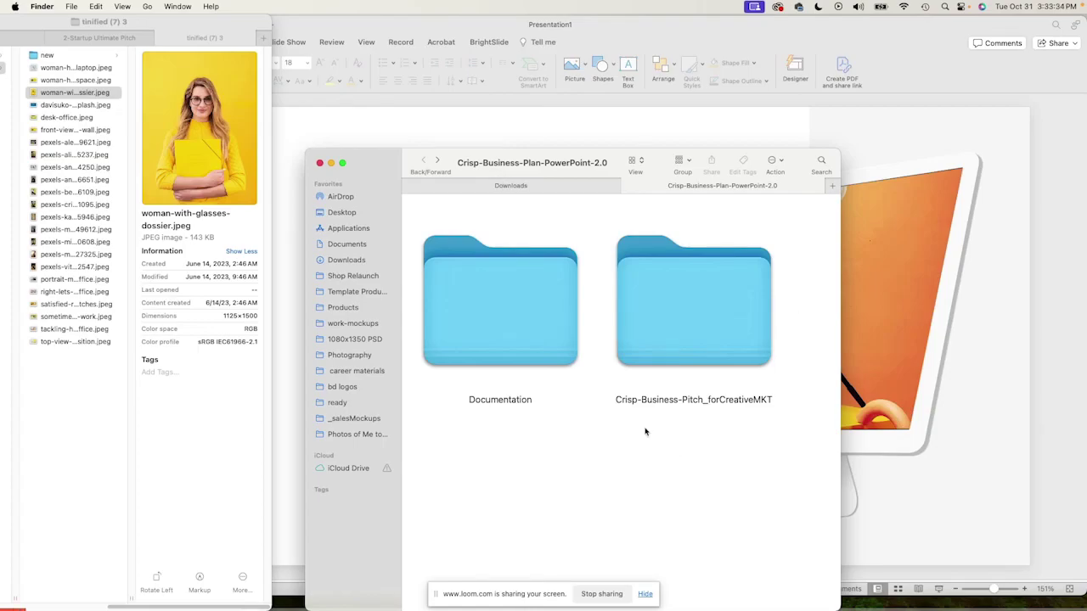
# View the contents of the Documentation folder, select "Fonts to install.txt", and return to the parent folder.
pyautogui.click(501, 321)
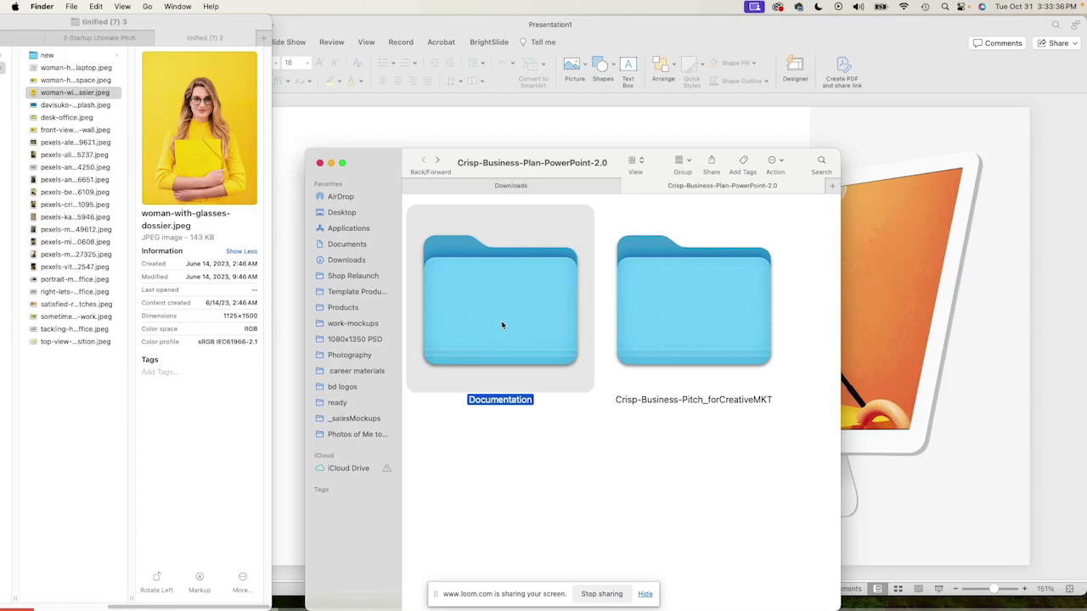
pyautogui.doubleClick(496, 276)
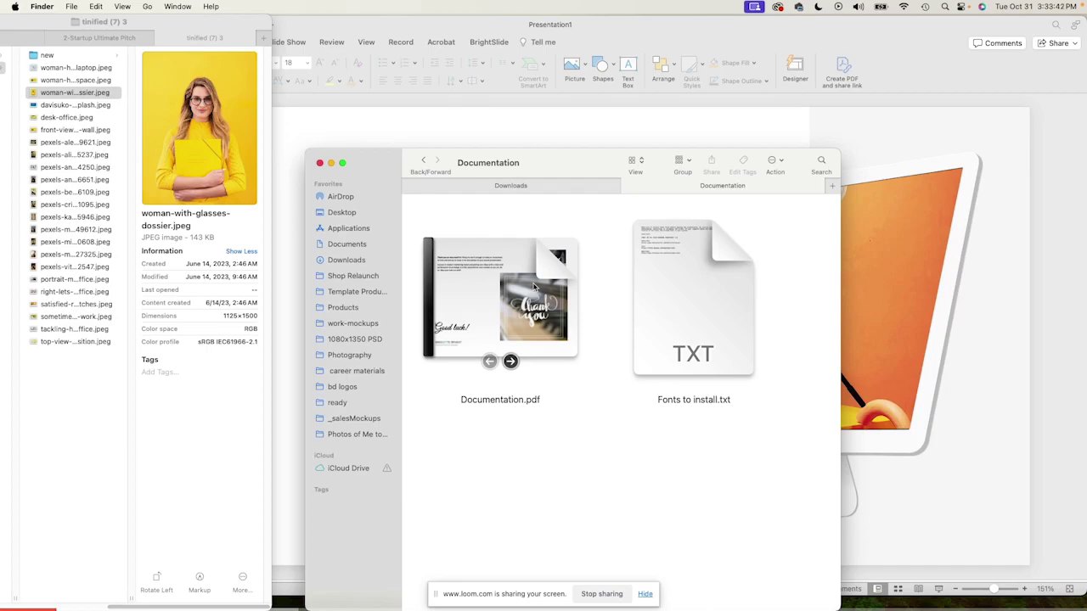
pyautogui.click(721, 304)
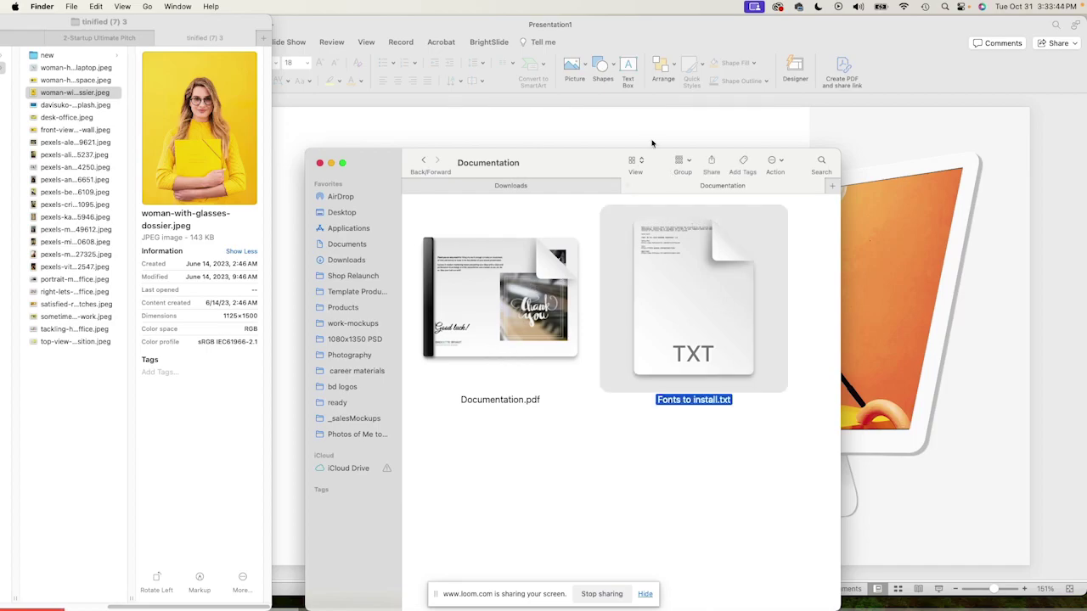
pyautogui.click(422, 161)
# Open the "animated" folder inside Crisp-Business-Pitch_forCreativeMKT, hiding the screen-sharing notice.
pyautogui.doubleClick(739, 336)
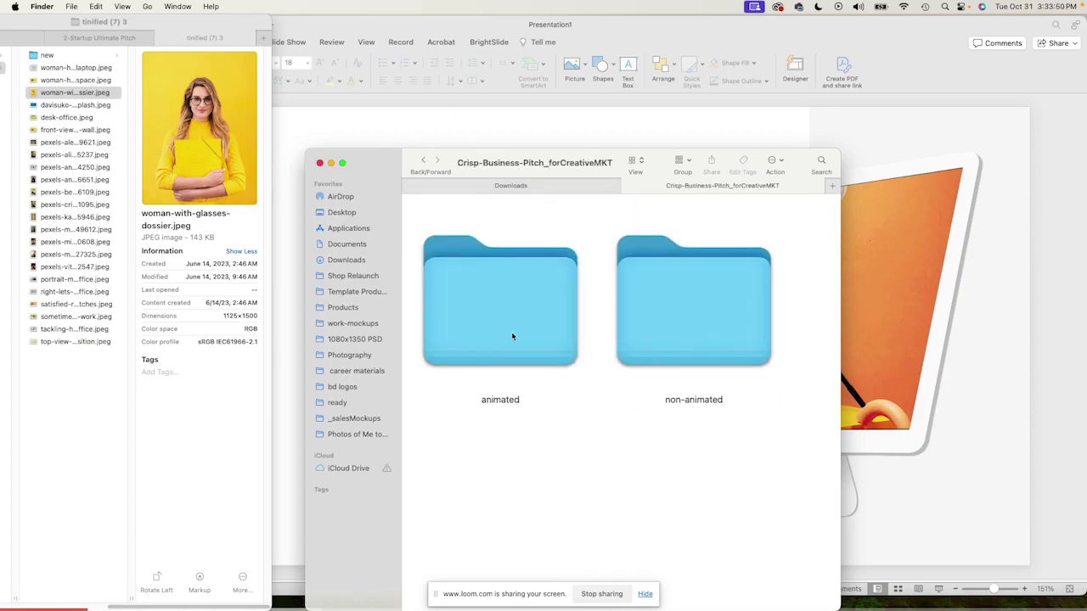
pyautogui.click(649, 593)
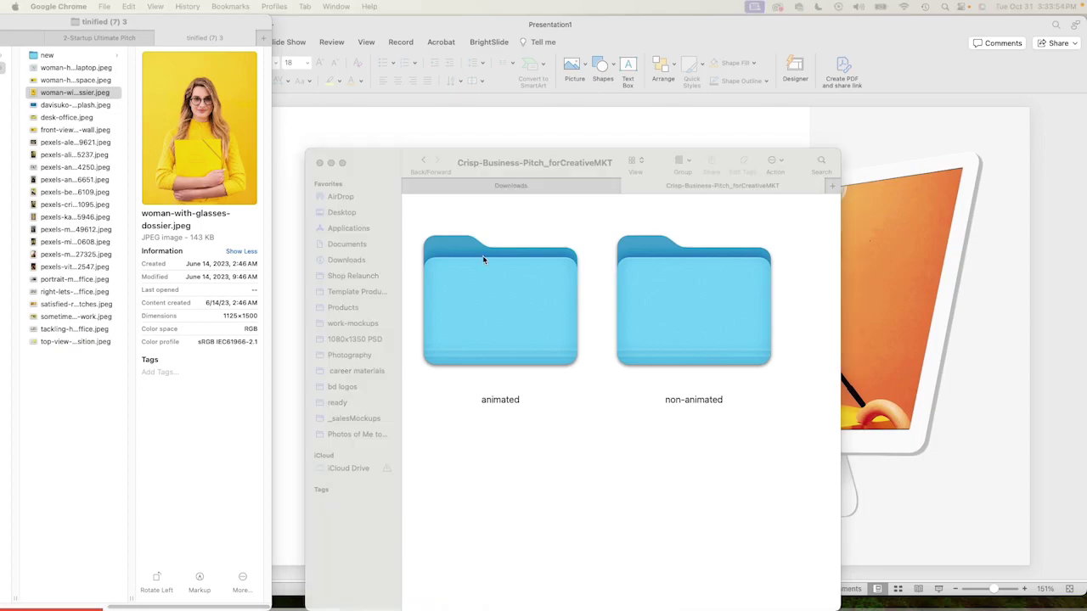
pyautogui.doubleClick(490, 295)
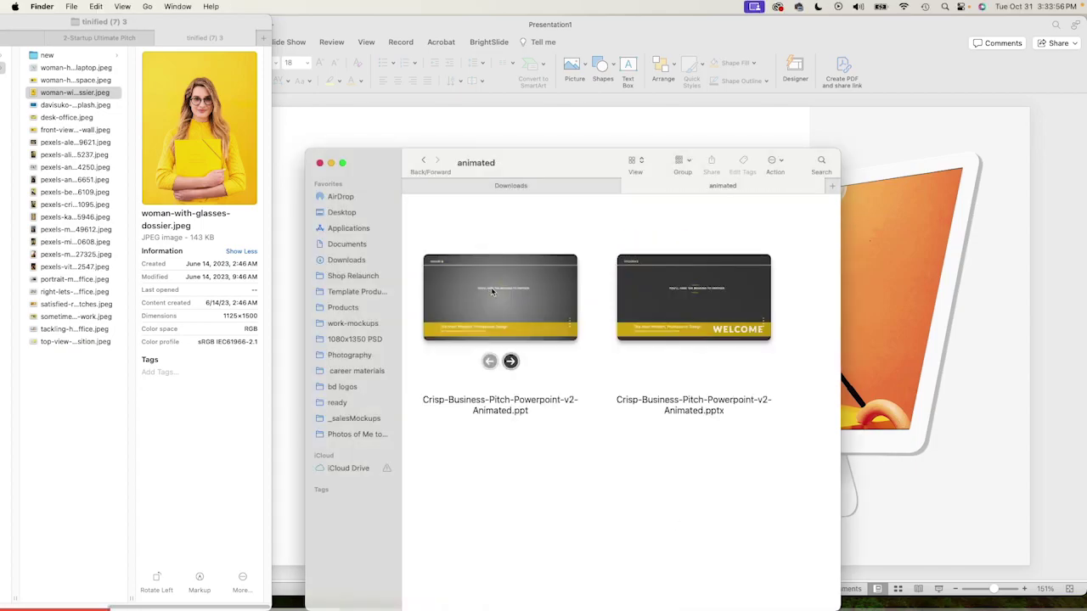
# Open the presentation Crisp-Business-Pitch-Powerpoint-v2-Animated.pptx, choosing it over the .ppt version.
pyautogui.click(643, 298)
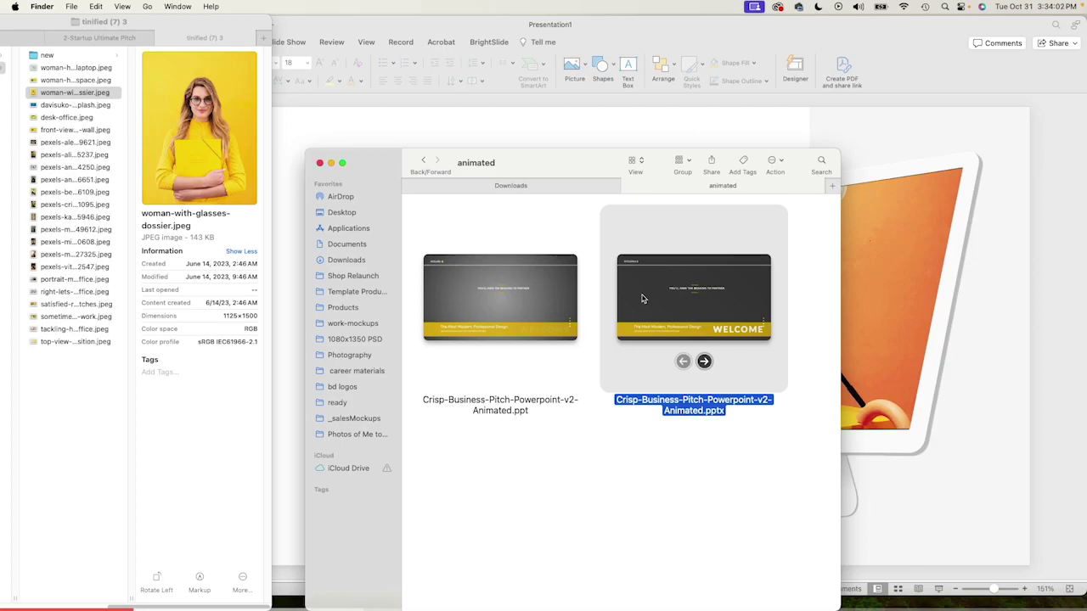
pyautogui.click(467, 300)
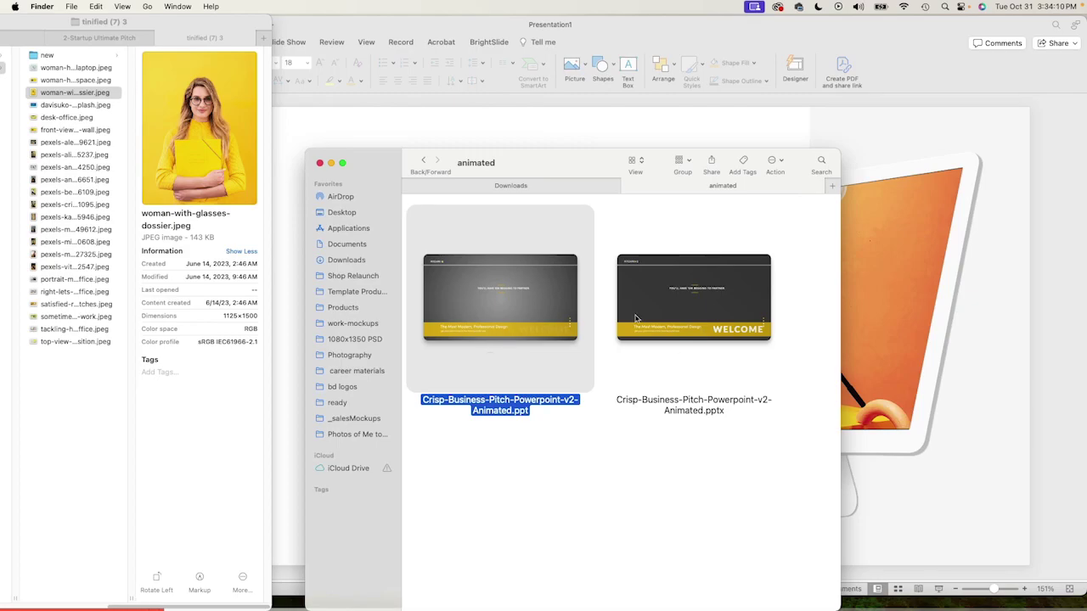
pyautogui.click(680, 296)
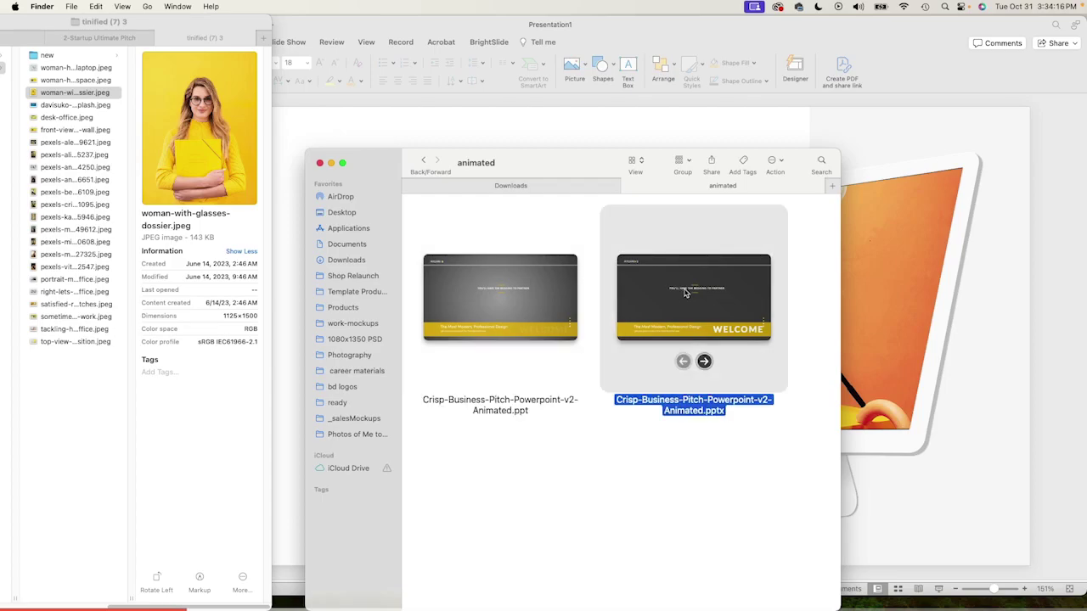
pyautogui.doubleClick(686, 291)
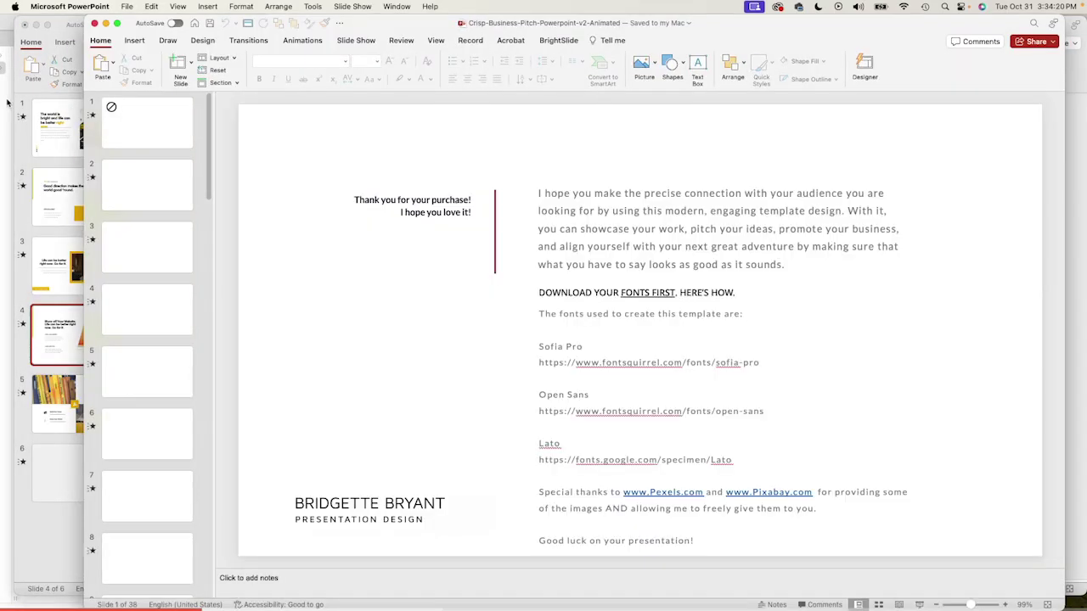
# Examine the text box on slide 1 that lists the template's fonts and their download links.
pyautogui.moveTo(540, 347); pyautogui.dragTo(587, 438)
pyautogui.click(576, 413)
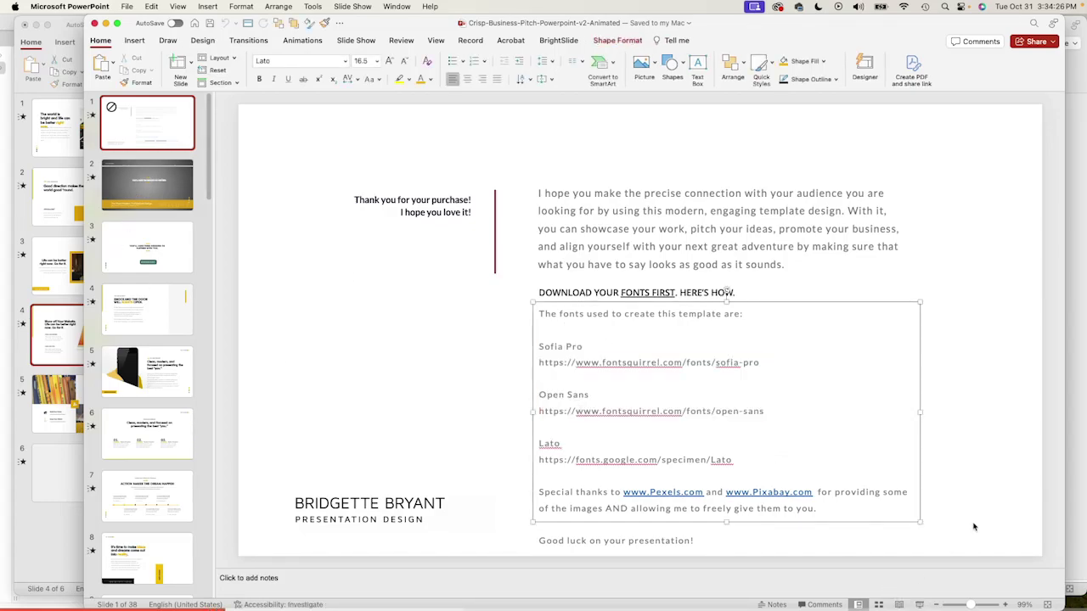
pyautogui.click(974, 528)
# Display all slides in the slide sorter and enlarge the thumbnails to 144% zoom.
pyautogui.click(879, 604)
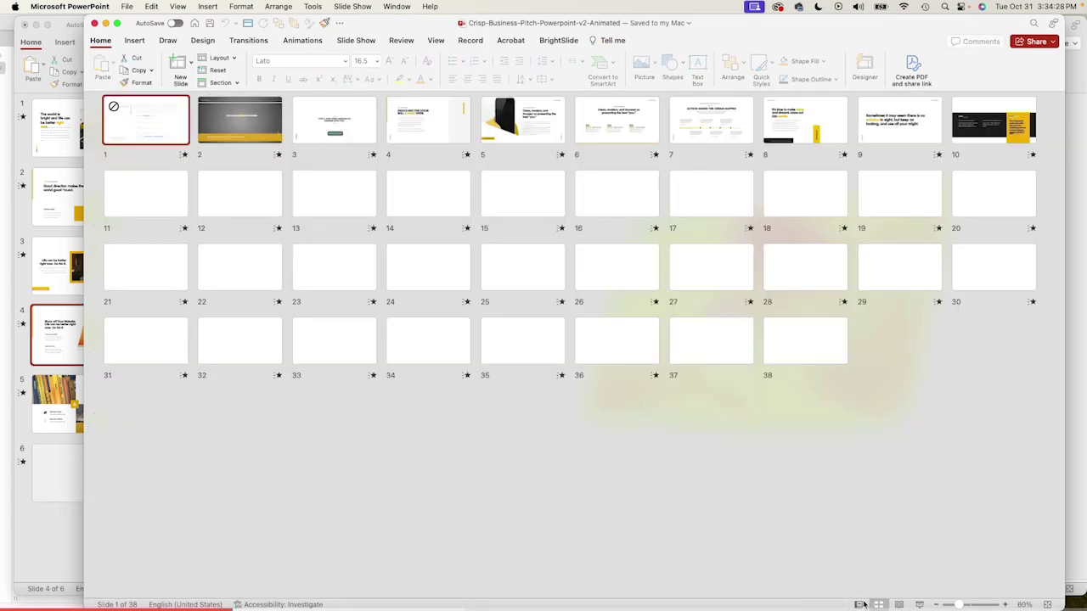
pyautogui.moveTo(960, 605); pyautogui.dragTo(982, 604)
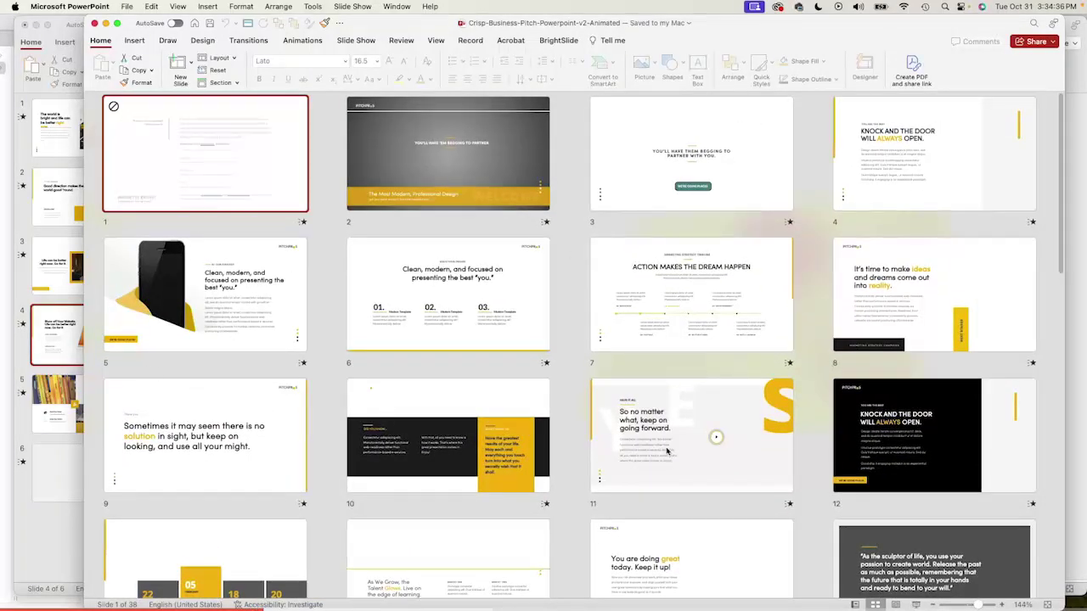
pyautogui.scroll(-1, 666, 451)
pyautogui.scroll(1, 824, 301)
# Open slide 4, "Knock and the door will always open", in the normal editing view.
pyautogui.press('super+Tab')
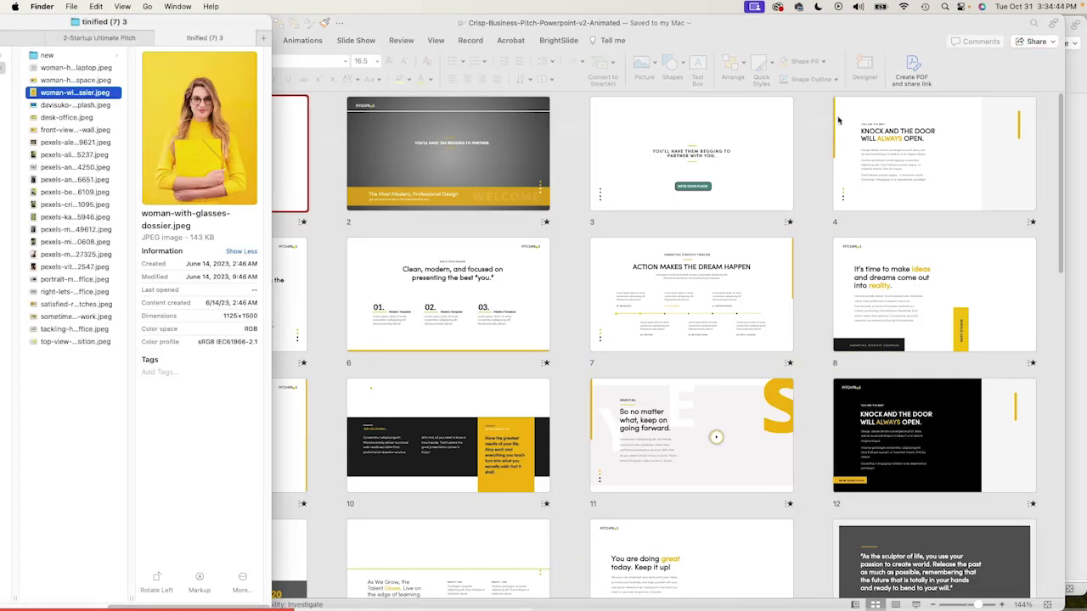
pyautogui.click(943, 168)
pyautogui.doubleClick(943, 167)
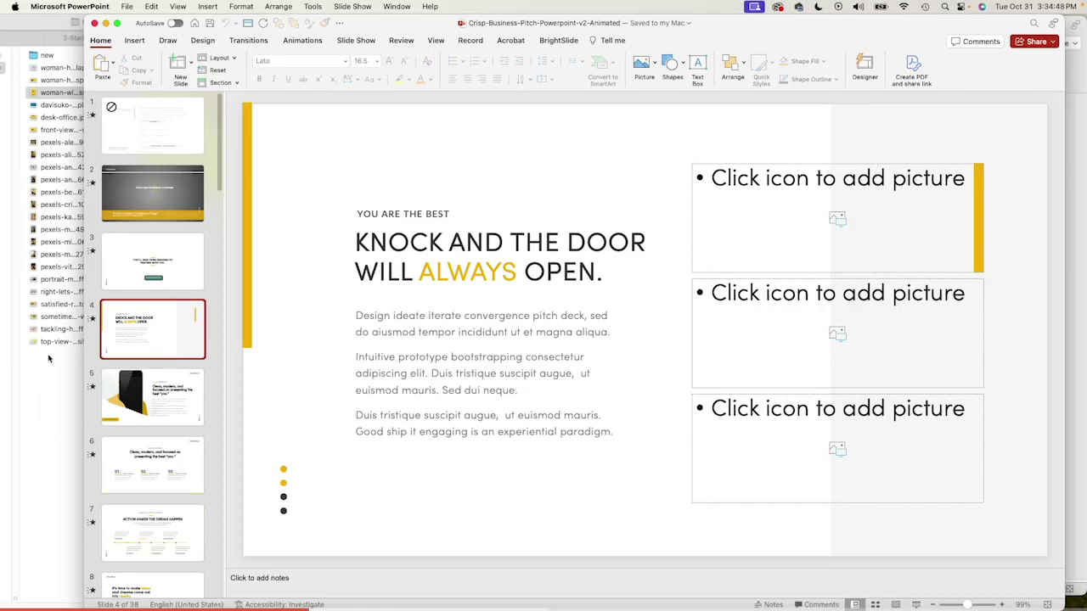
# Fill slide 4's three picture placeholders at once with the orange-on-blue photo, desk-office.jpeg and the woman-with-dog photo from the tinified folder.
pyautogui.click(42, 442)
pyautogui.click(64, 82)
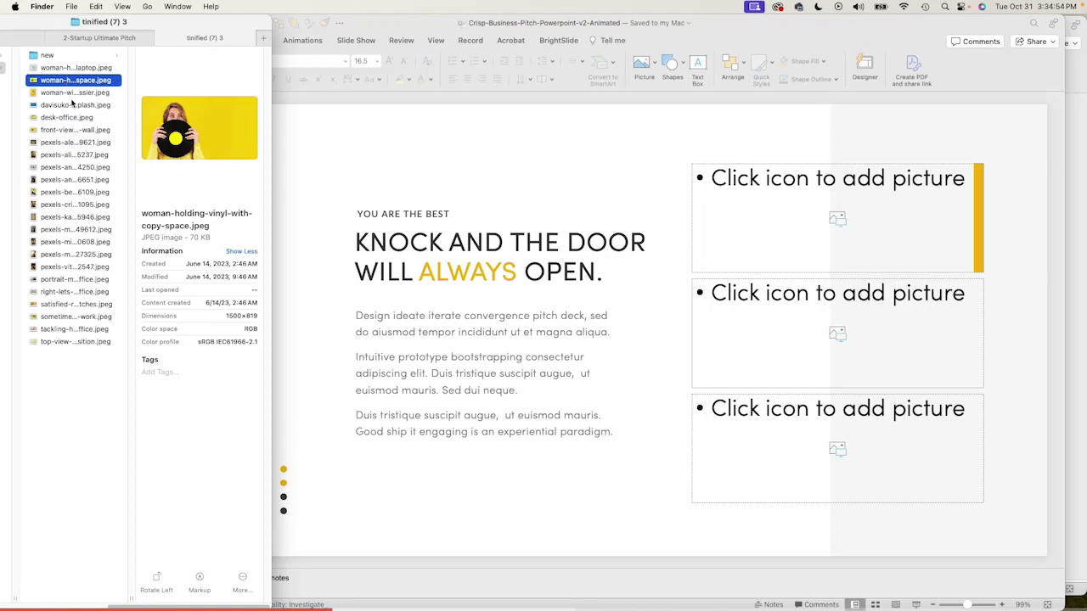
pyautogui.click(71, 106)
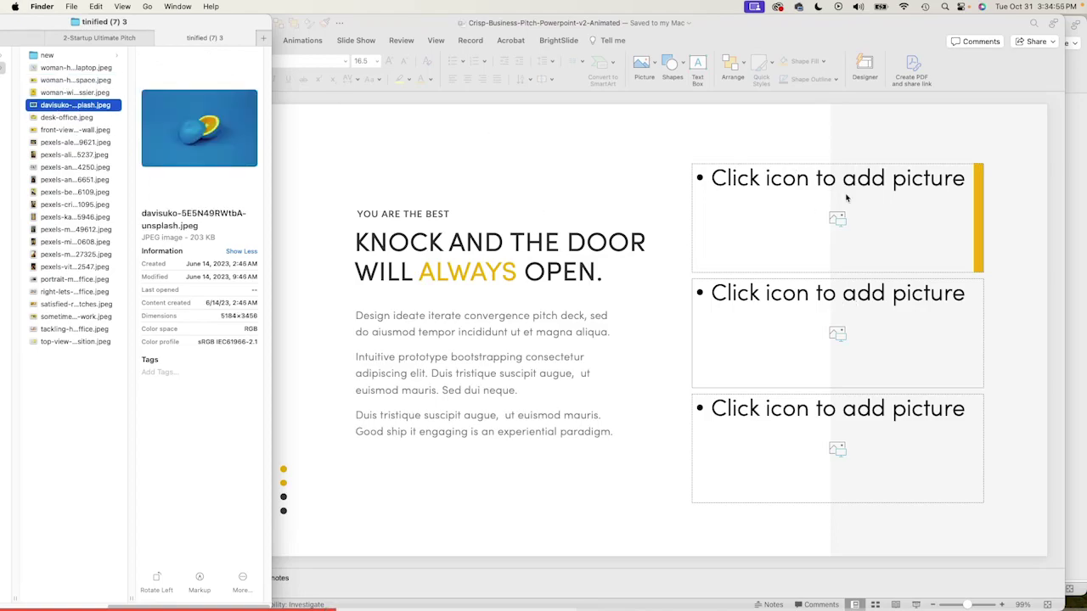
pyautogui.click(64, 121)
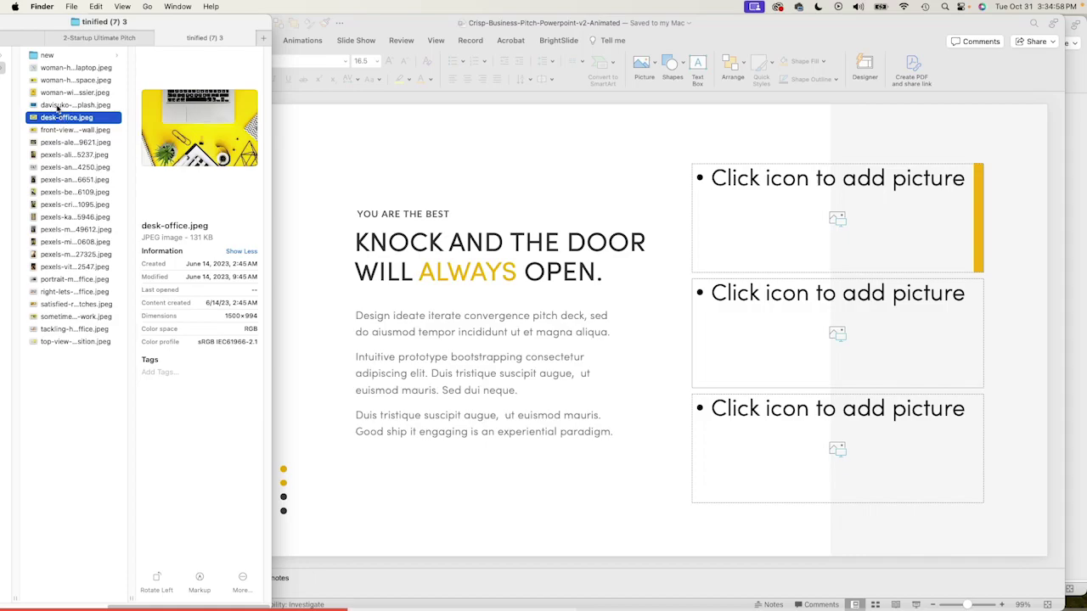
pyautogui.click(60, 169)
pyautogui.click(68, 276)
pyautogui.click(62, 169)
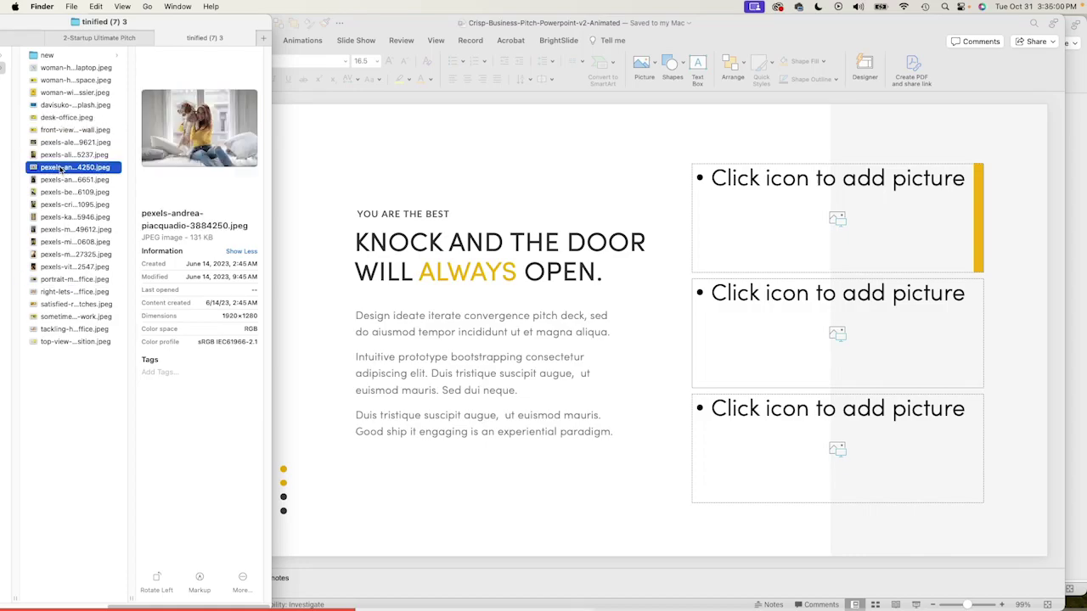
pyautogui.keyDown('super'); pyautogui.click(57, 106); pyautogui.keyUp('super')
pyautogui.keyDown('super'); pyautogui.click(58, 119); pyautogui.keyUp('super')
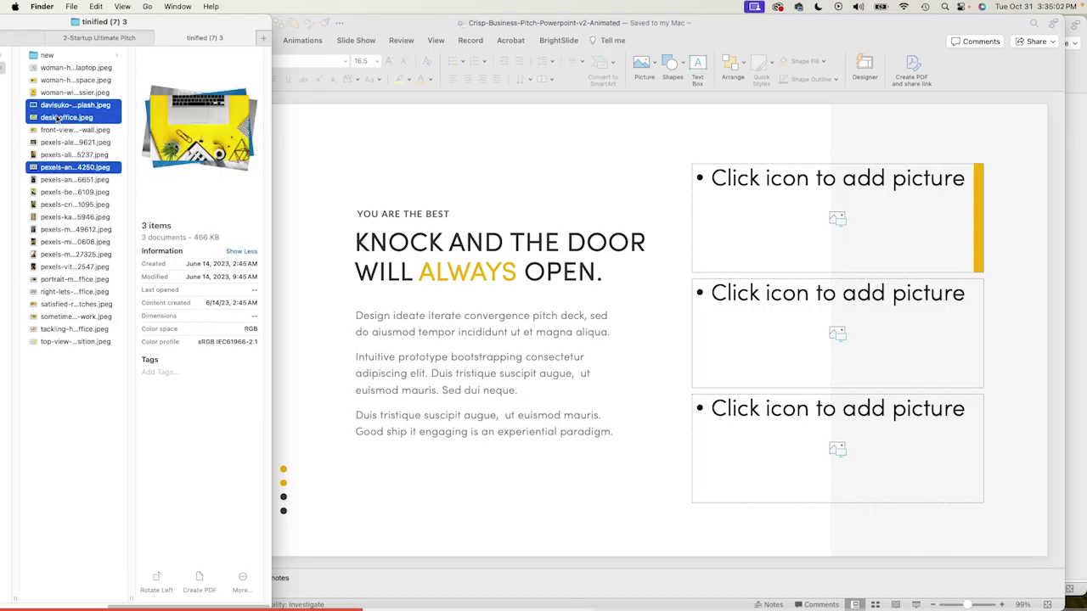
pyautogui.moveTo(58, 109); pyautogui.dragTo(790, 237)
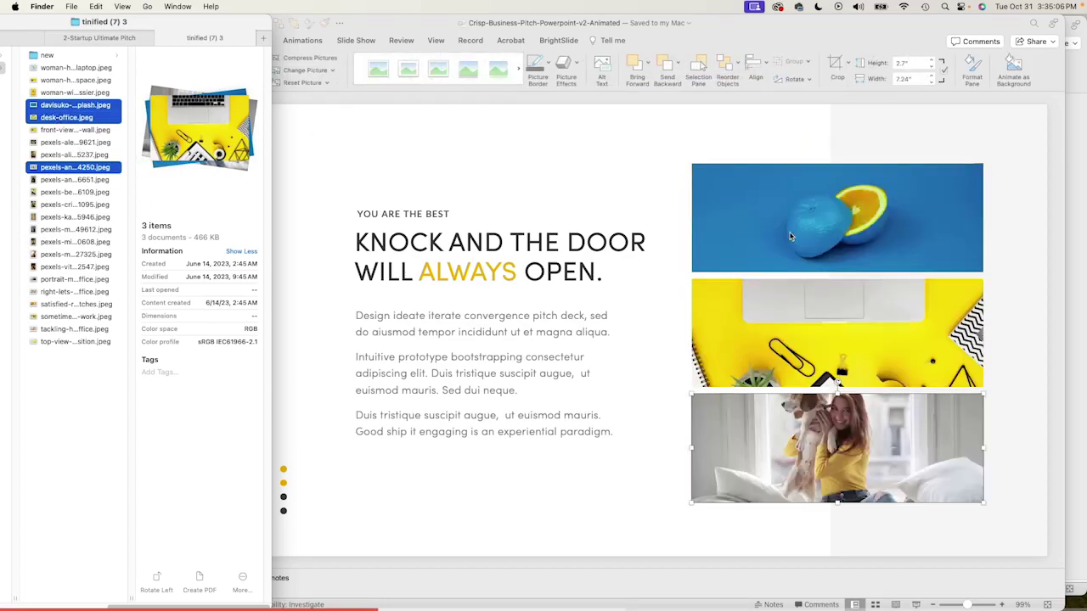
# Send slide 4's orange-on-blue photo to the back, behind the slide's other objects.
pyautogui.click(737, 131)
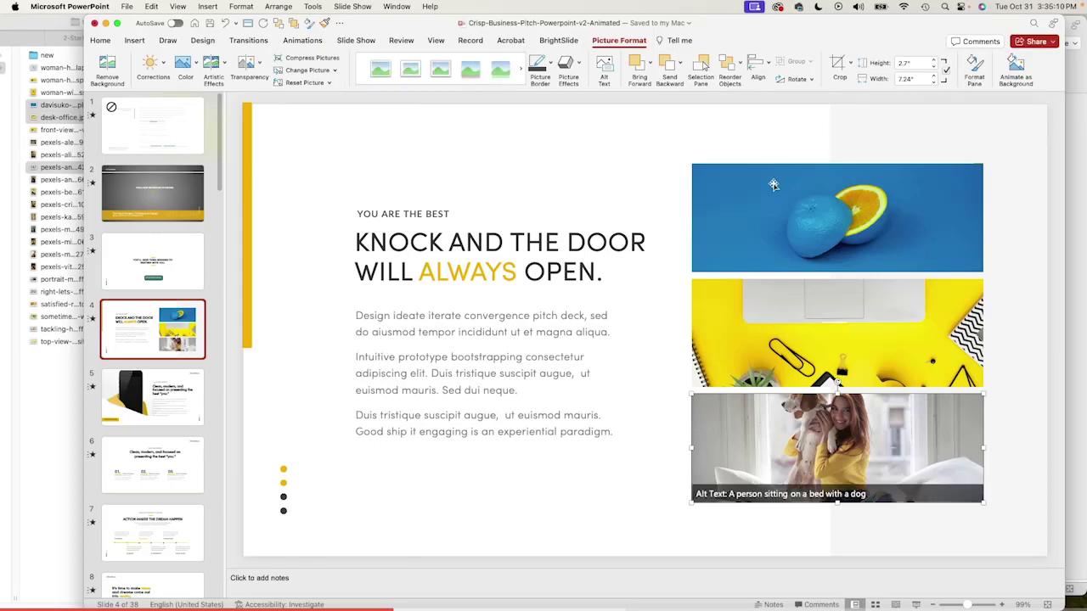
pyautogui.click(773, 185)
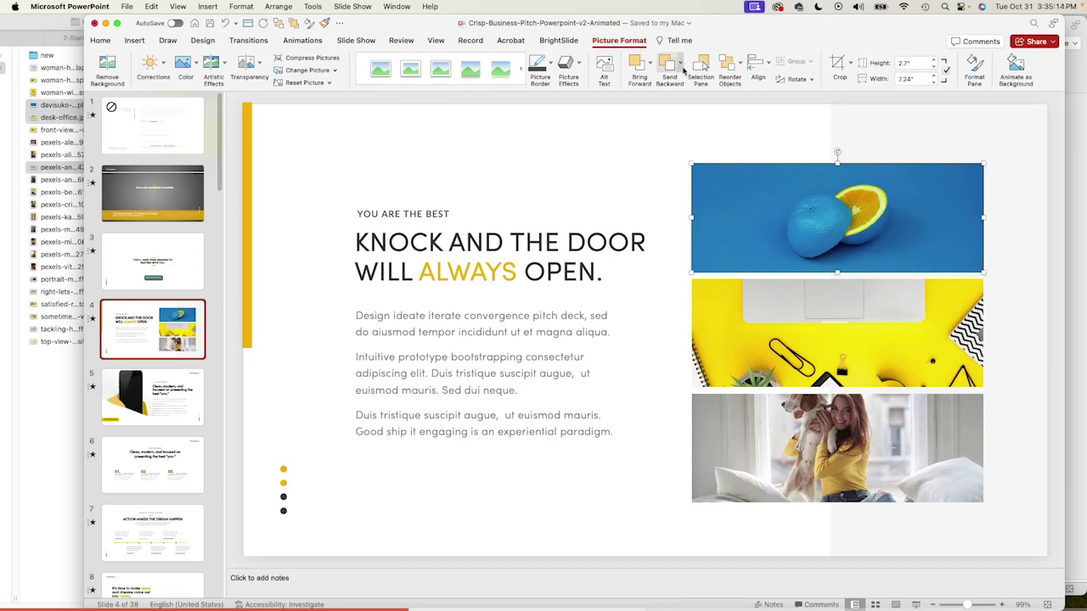
pyautogui.click(682, 70)
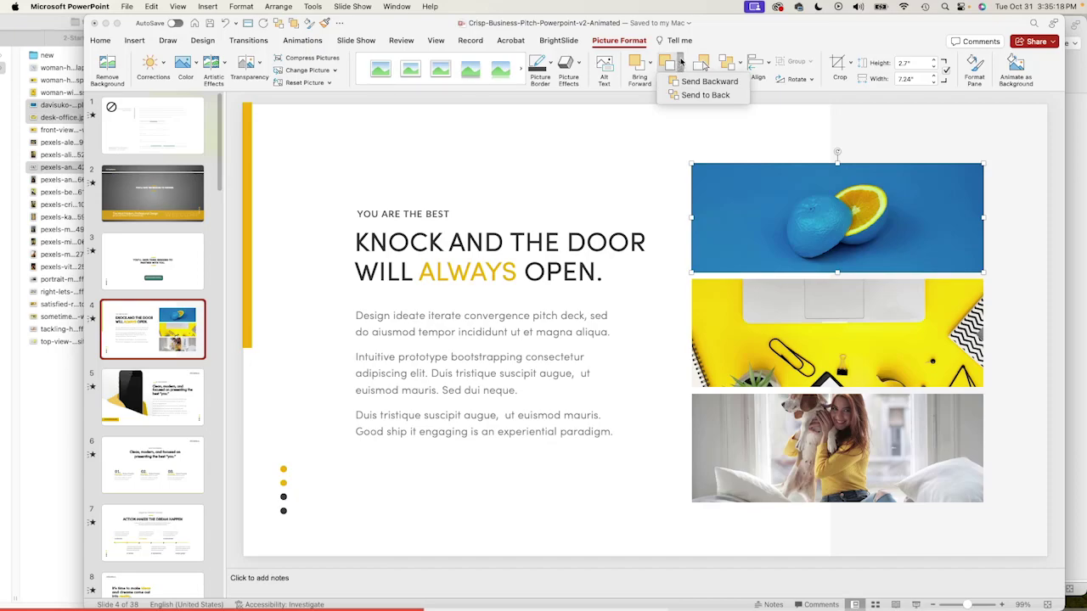
pyautogui.click(682, 61)
pyautogui.click(684, 63)
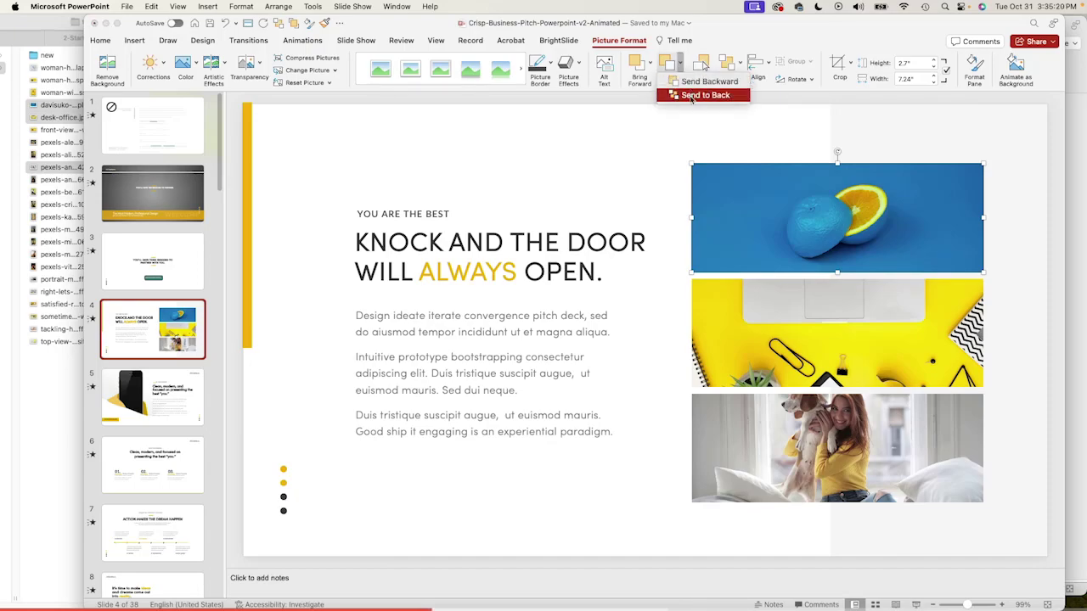
pyautogui.click(696, 95)
pyautogui.click(621, 192)
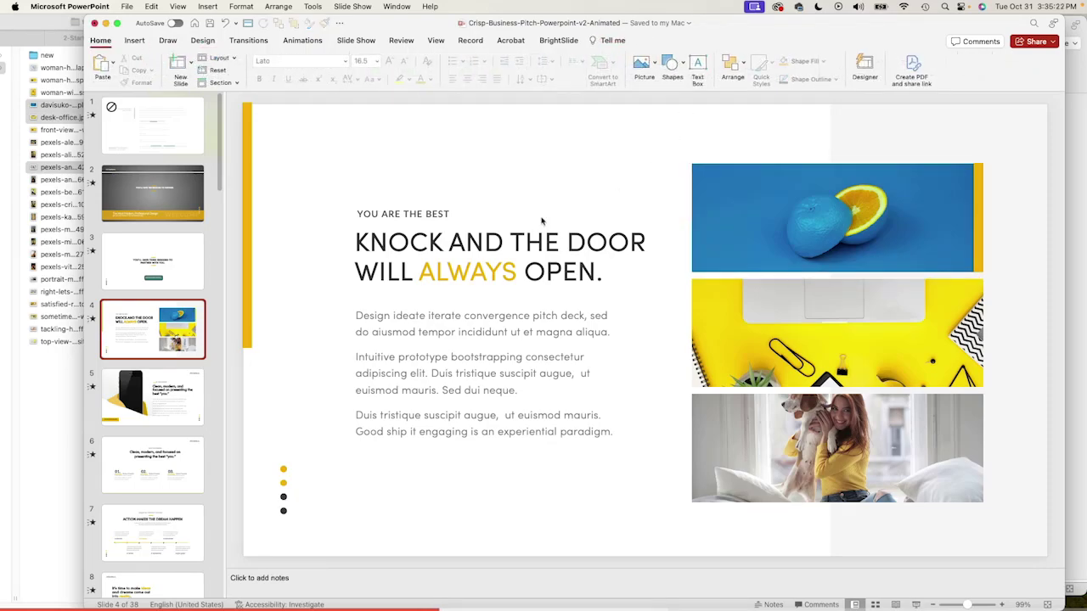
# On slide 7, replace the word "ACTION" in the timeline heading with "SAY WHAT YOU WANT".
pyautogui.scroll(-5, 127, 357)
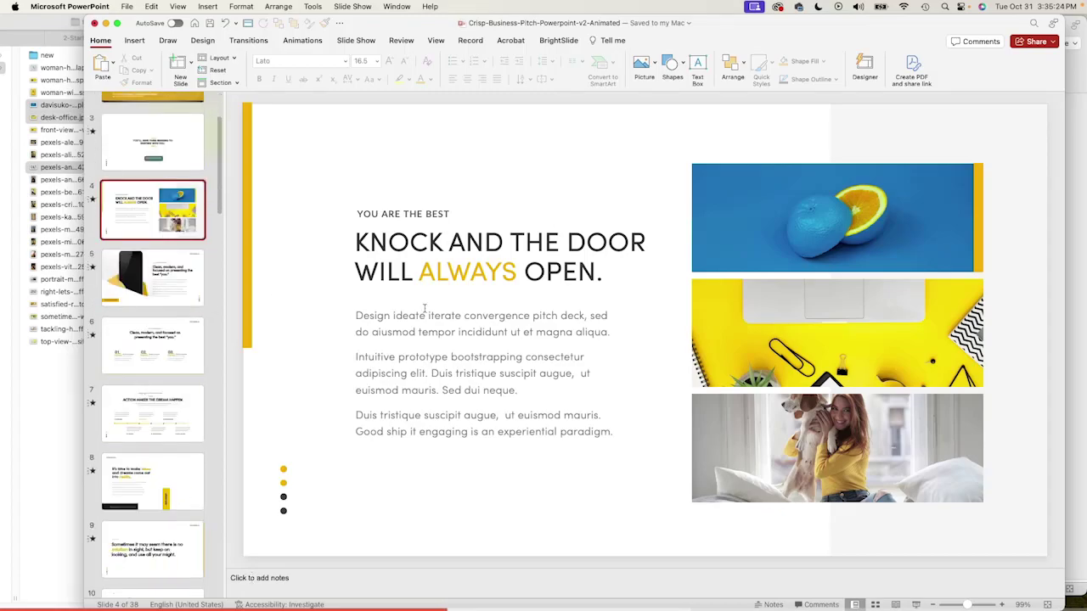
pyautogui.press('Down')
pyautogui.press('Down')
pyautogui.press('Down')
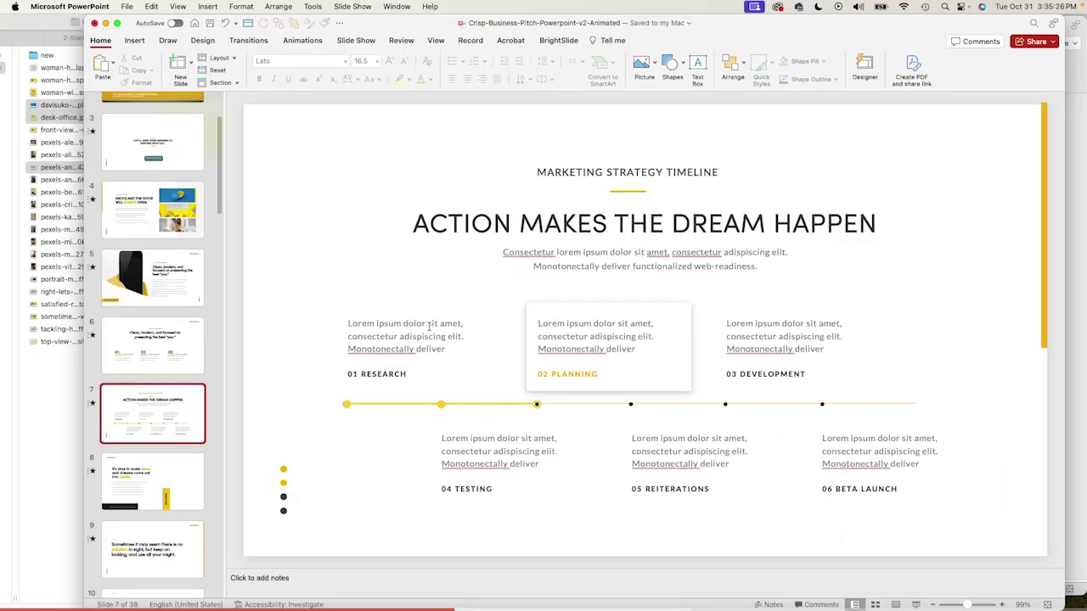
pyautogui.click(506, 217)
pyautogui.moveTo(512, 223); pyautogui.dragTo(404, 228)
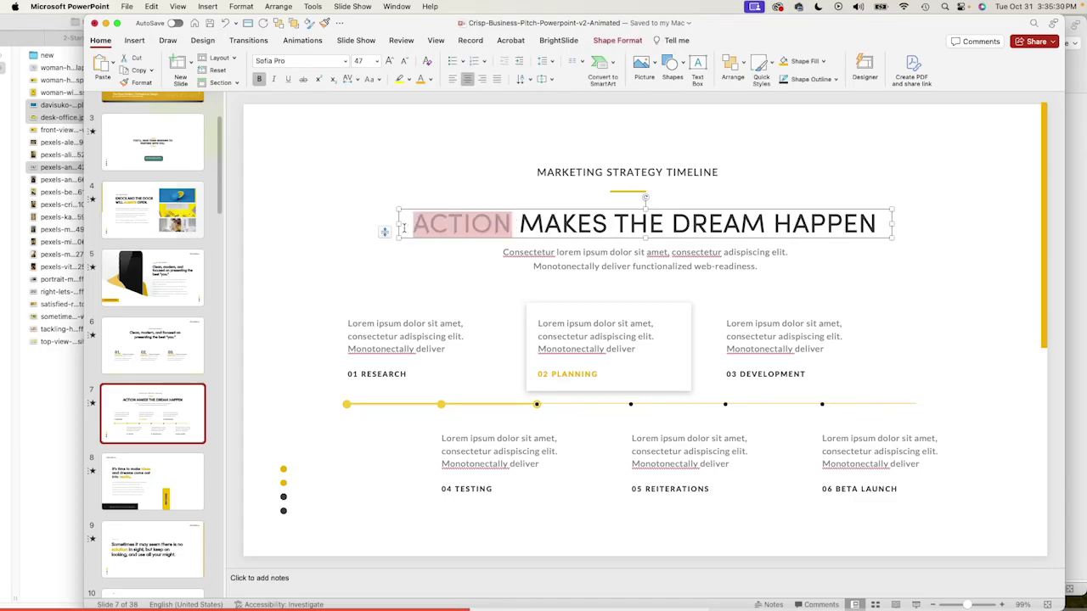
pyautogui.write('S')
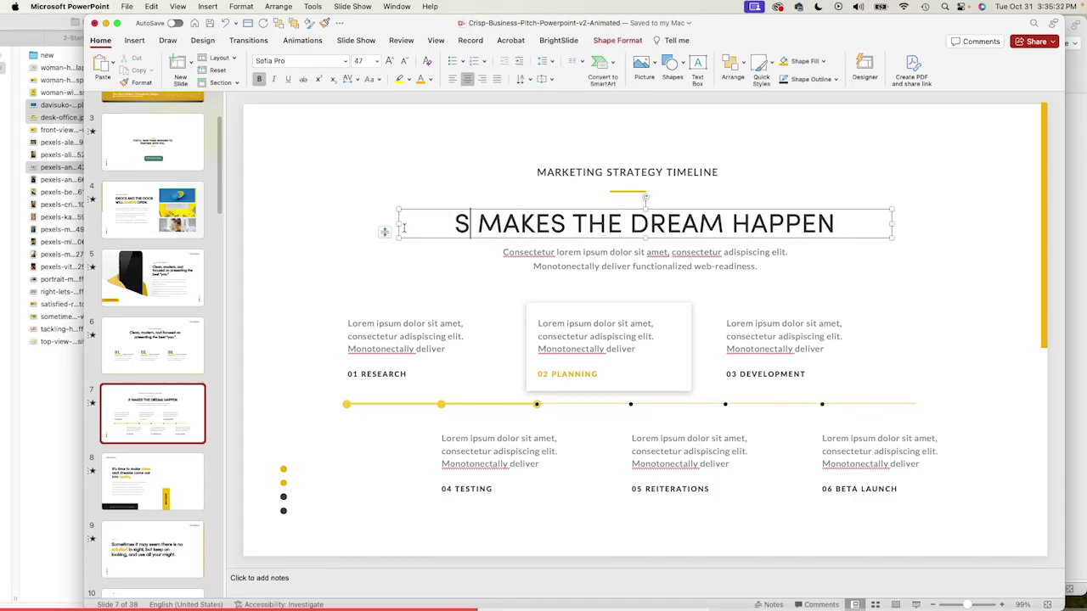
pyautogui.write('AY WHAT YOU WA')
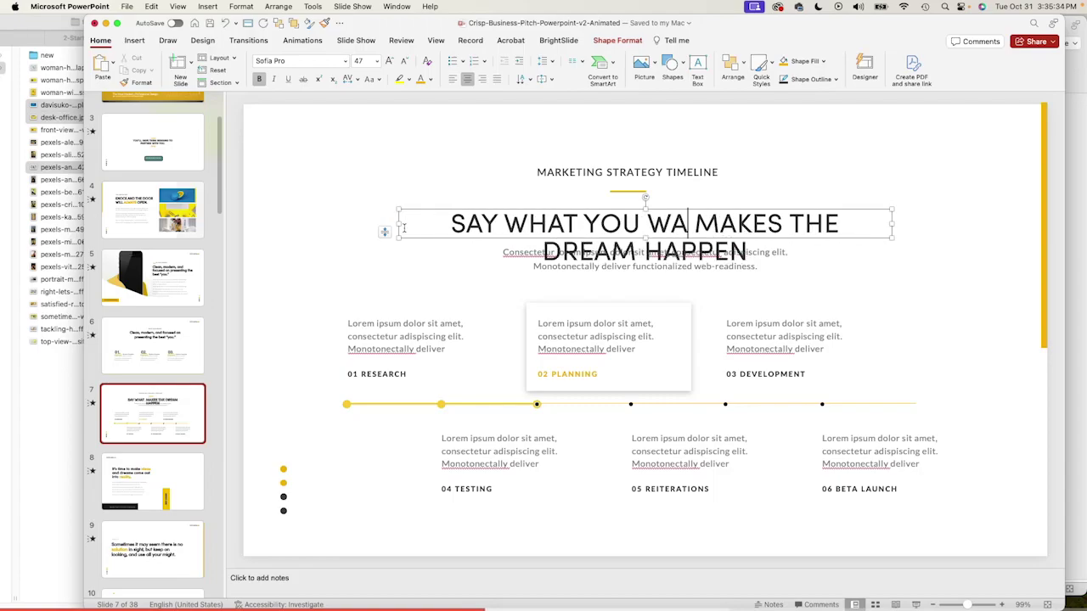
pyautogui.write('NT')
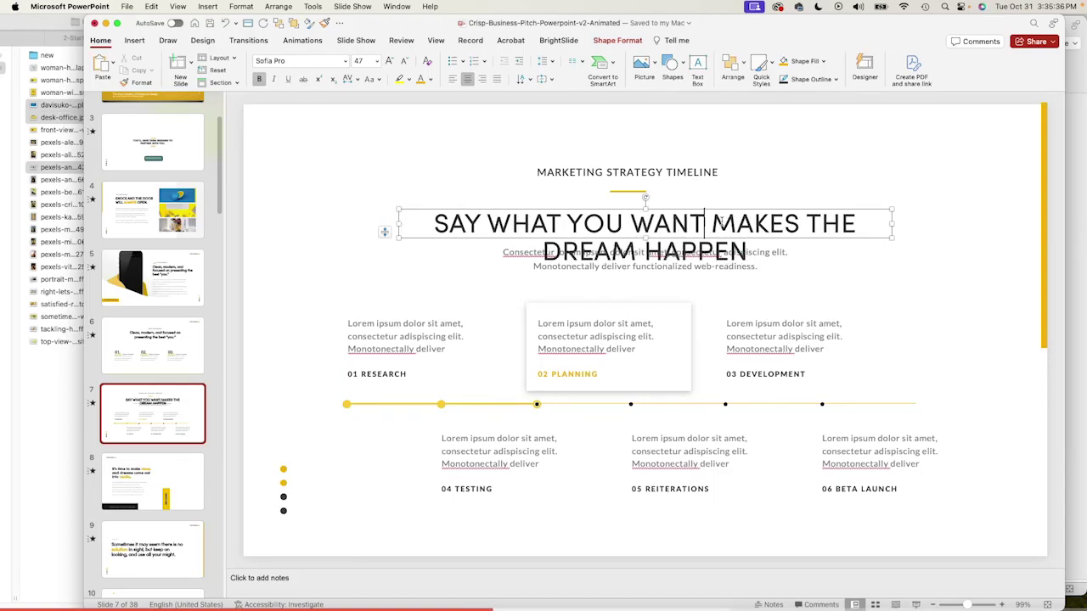
# Delete "MAKES THE" from slide 7's heading so that it reads "SAY WHAT YOU WANT DREAM HAPPEN".
pyautogui.moveTo(719, 219); pyautogui.dragTo(784, 223)
pyautogui.press('BackSpace')
pyautogui.rightClick(786, 204)
pyautogui.click(771, 166)
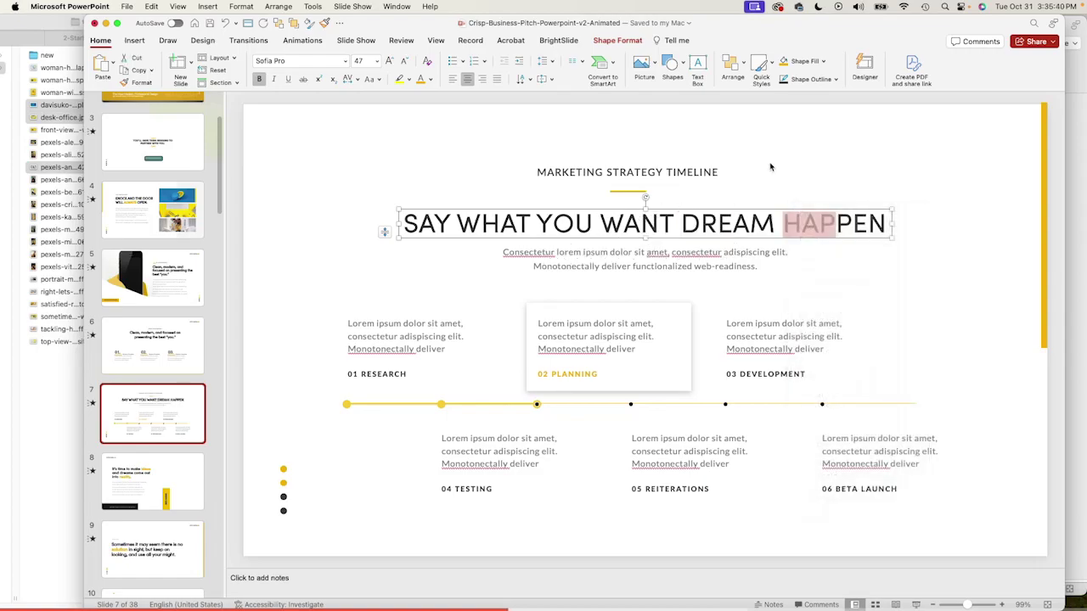
pyautogui.click(741, 165)
pyautogui.click(798, 144)
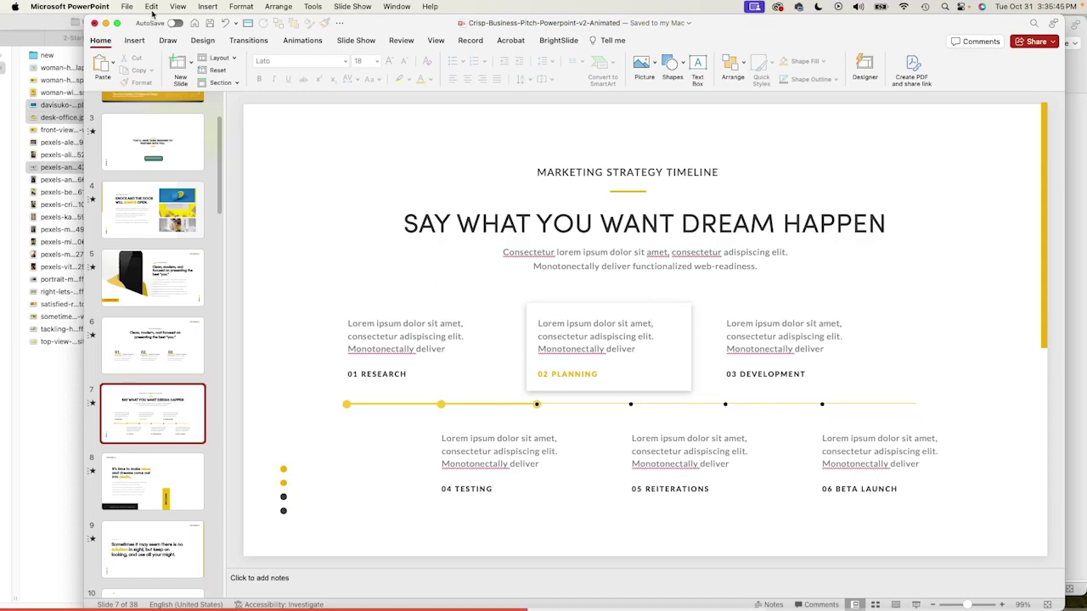
# Look through the slide master's layouts, including slide 7's timeline layout, and return to the normal editing view.
pyautogui.keyDown('shift'); pyautogui.click(855, 605); pyautogui.keyUp('shift')
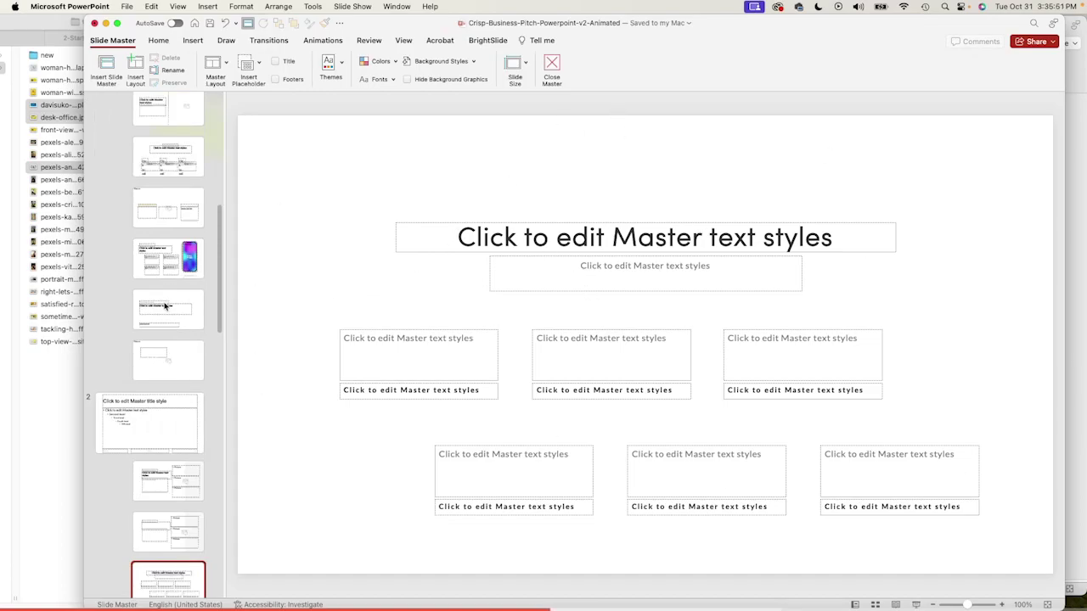
pyautogui.scroll(-5, 164, 306)
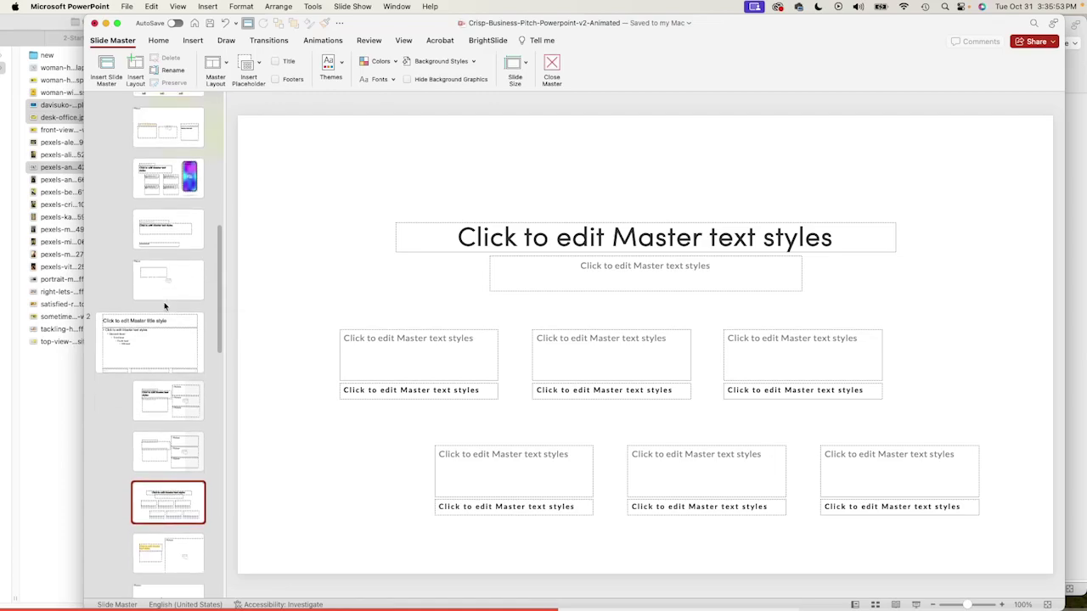
pyautogui.click(552, 66)
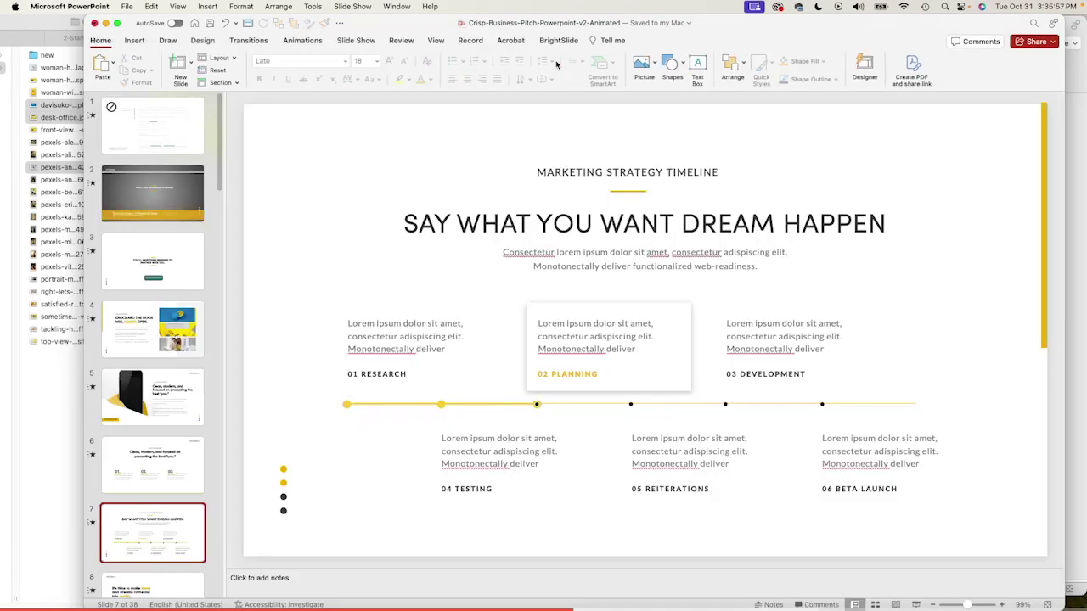
# On slide 8, replace "It’s time" at the start of the heading with "Hello it’s me!".
pyautogui.scroll(-5, 161, 401)
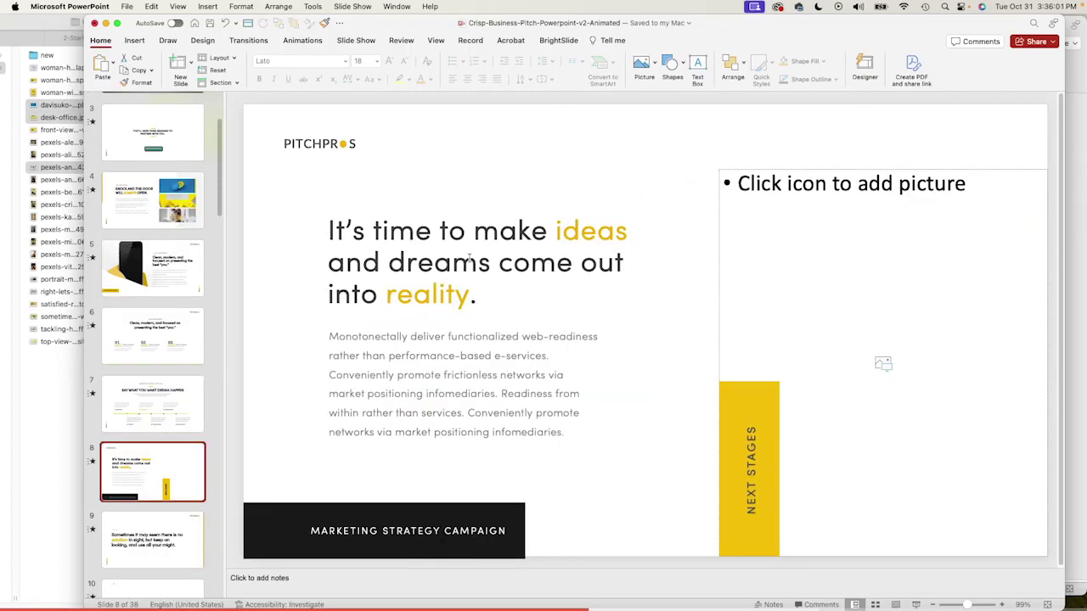
pyautogui.click(437, 231)
pyautogui.moveTo(438, 231); pyautogui.dragTo(329, 231)
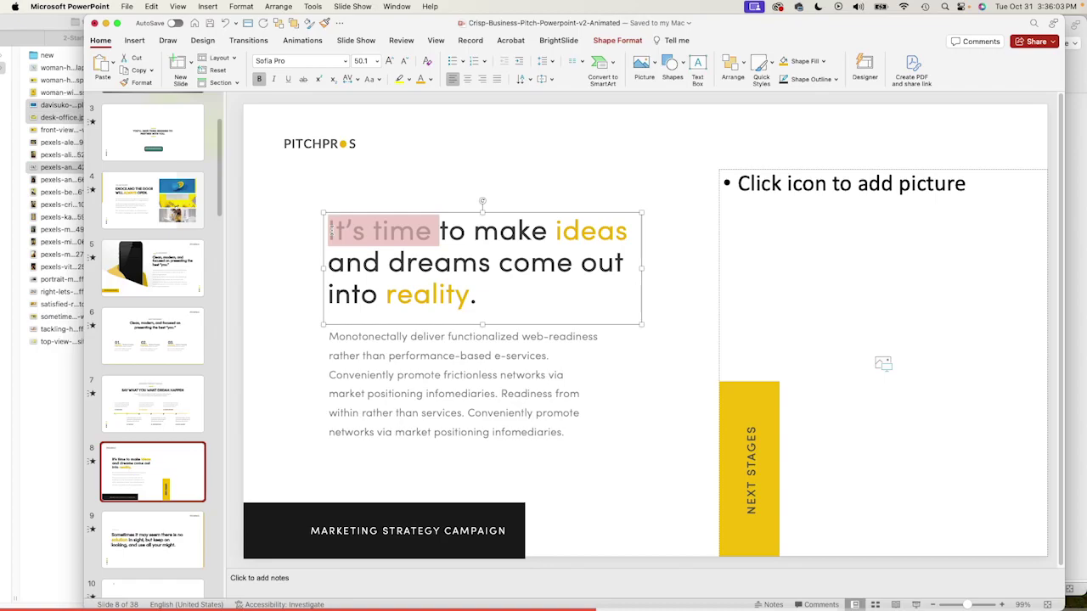
pyautogui.write('HELL')
pyautogui.press('BackSpace')
pyautogui.press('BackSpace')
pyautogui.press('BackSpace')
pyautogui.write('ello i')
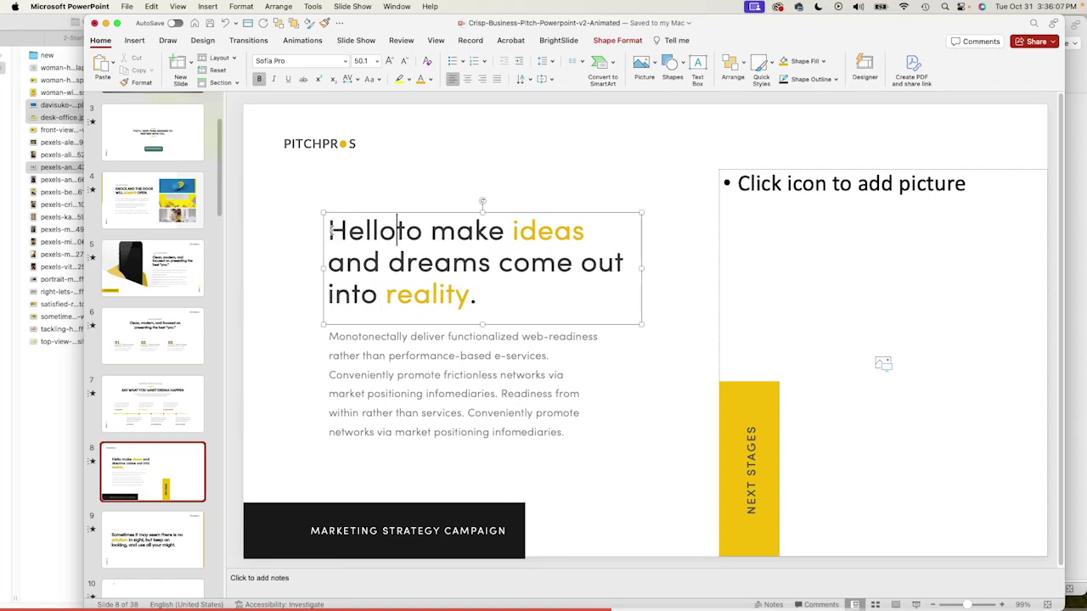
pyautogui.write('t’s me!')
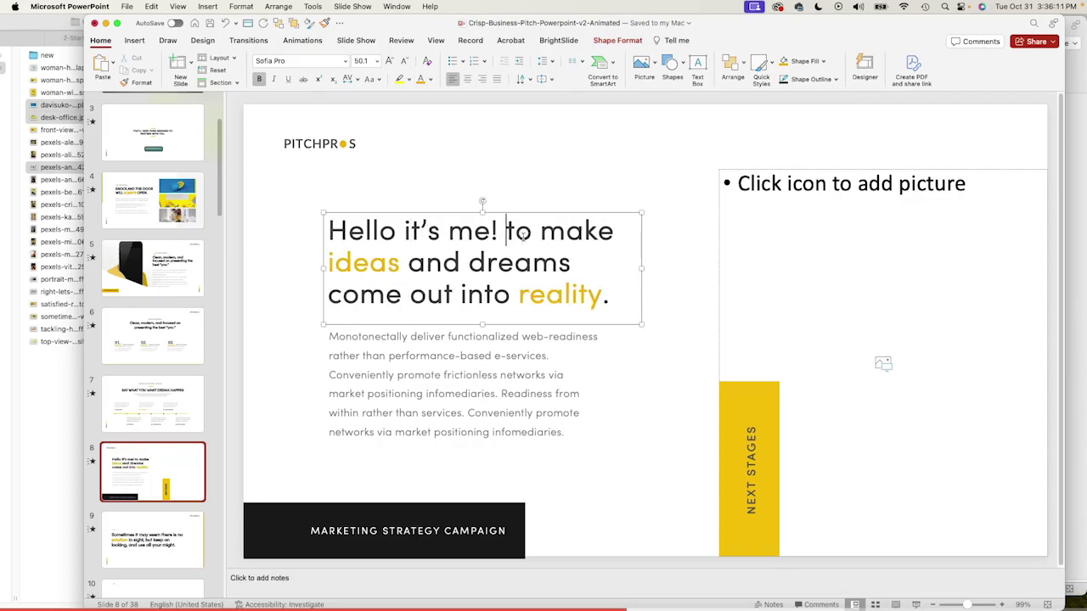
# Change "to make" in slide 8's heading to "Make" with a capital M.
pyautogui.click(560, 231)
pyautogui.press('BackSpace')
pyautogui.press('BackSpace')
pyautogui.press('BackSpace')
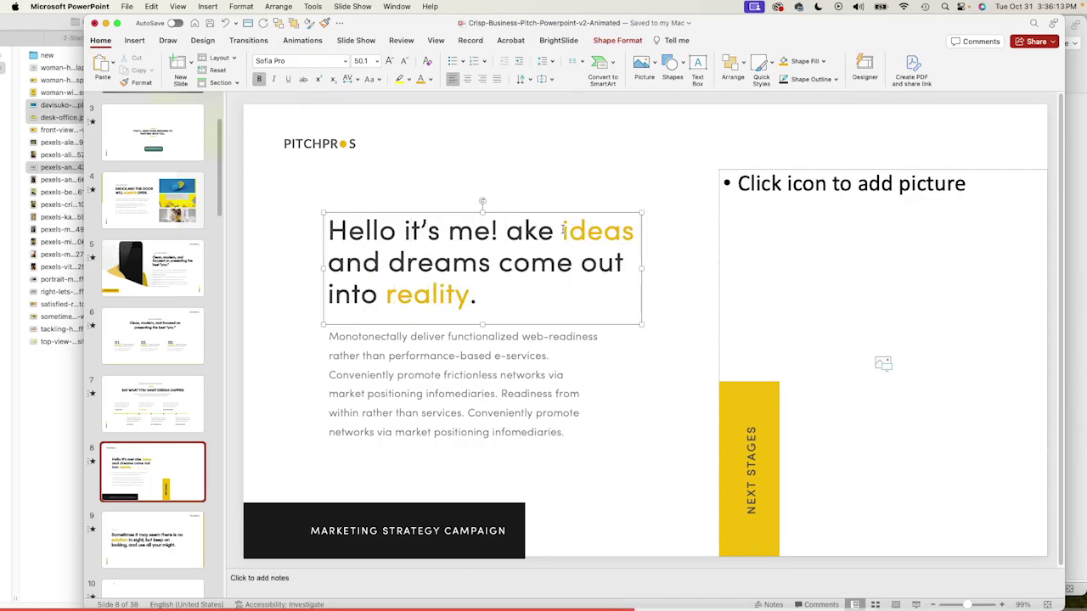
pyautogui.write('M')
# Color the word "dreams" in slide 8's heading gold like the other accent words.
pyautogui.doubleClick(501, 260)
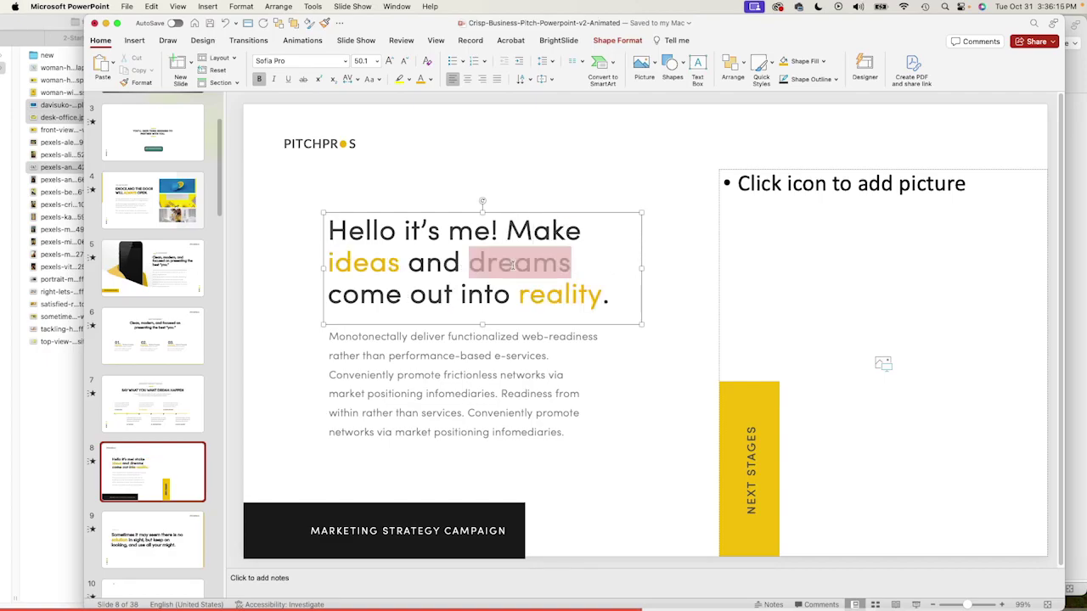
pyautogui.click(560, 295)
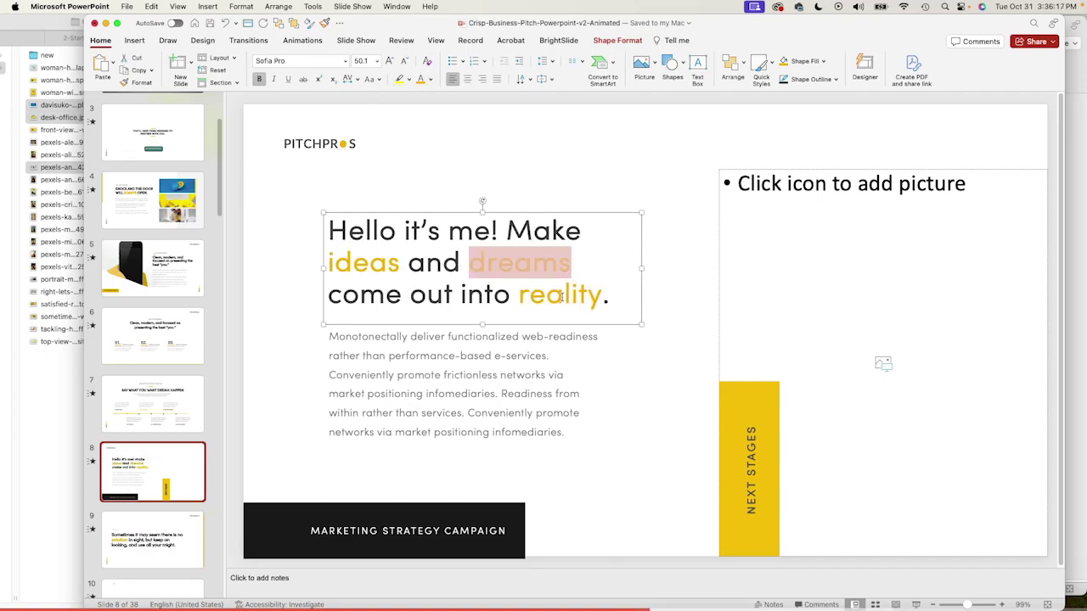
pyautogui.click(562, 295)
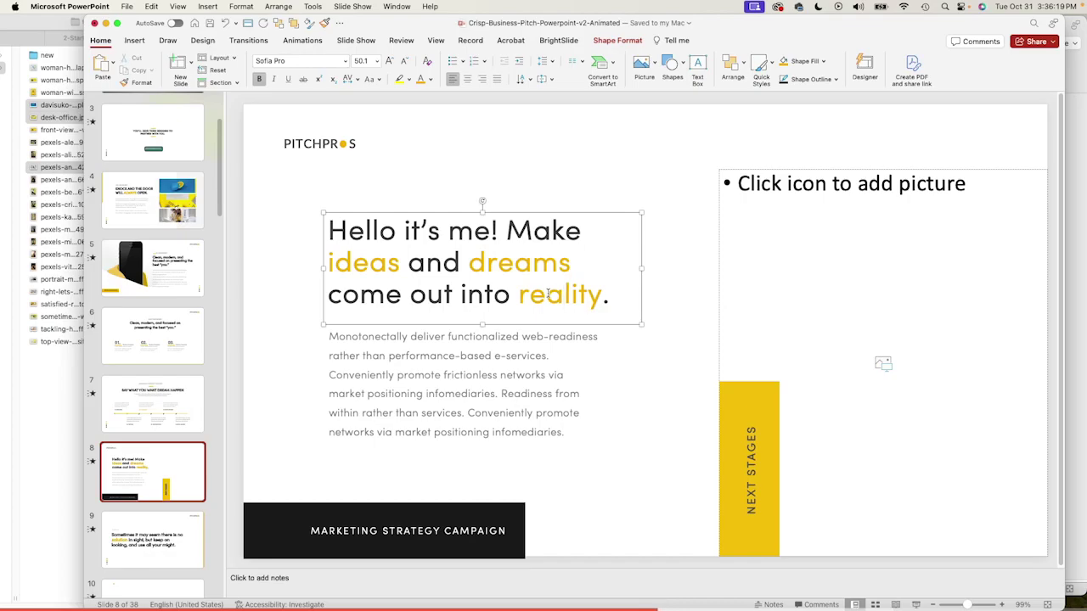
pyautogui.click(596, 116)
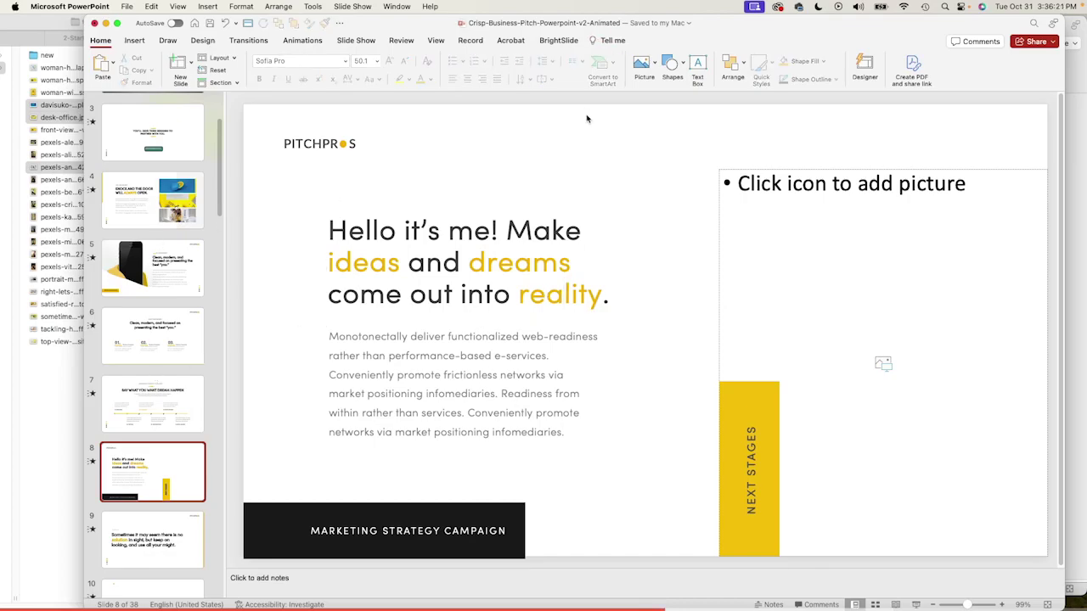
# Undo the gold coloring of the word "dreams" in slide 8's heading.
pyautogui.doubleClick(535, 266)
pyautogui.press('super+z')
pyautogui.click(554, 151)
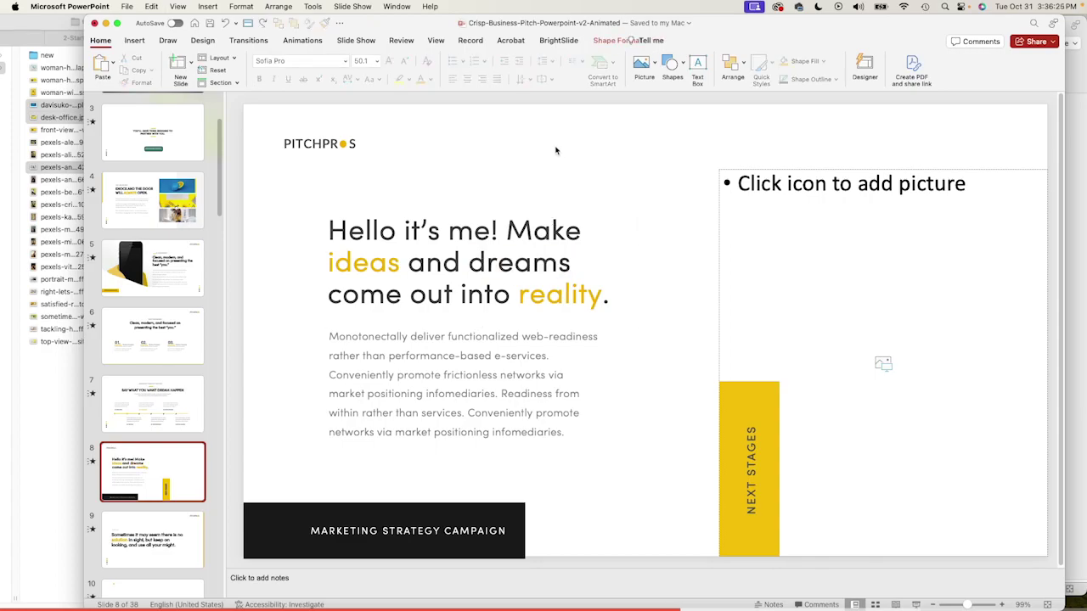
# Set the font color of slide 8's entire heading to the black theme color.
pyautogui.click(450, 263)
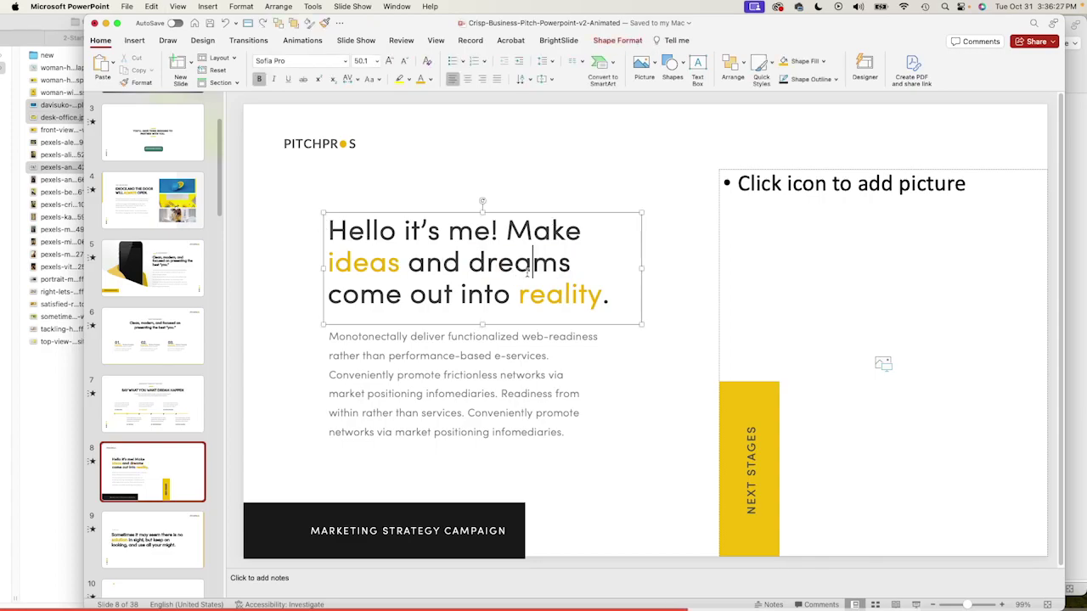
pyautogui.press('super+a')
pyautogui.click(431, 79)
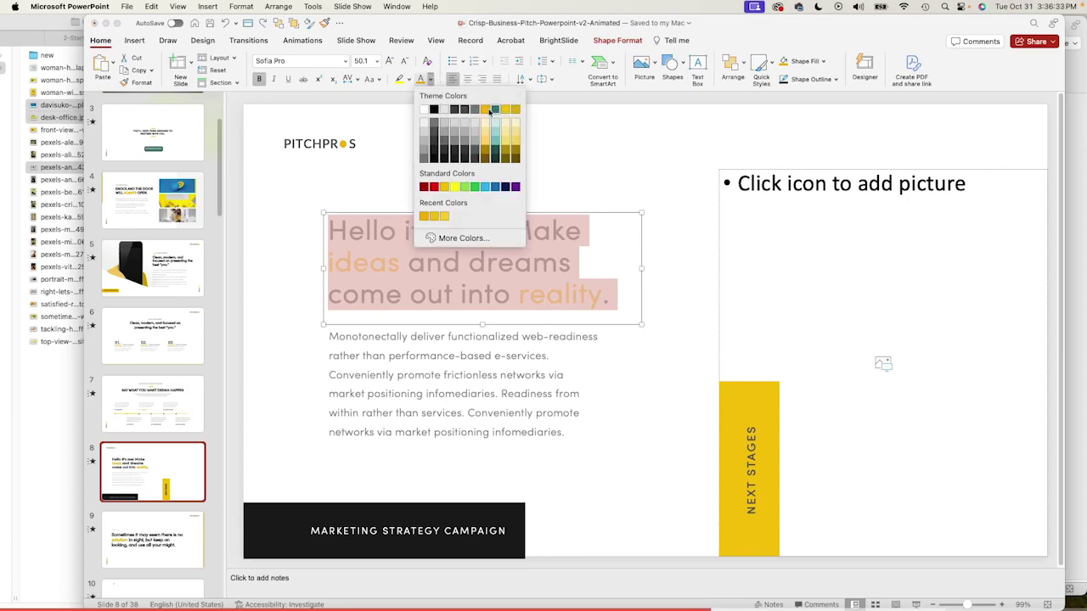
pyautogui.click(434, 111)
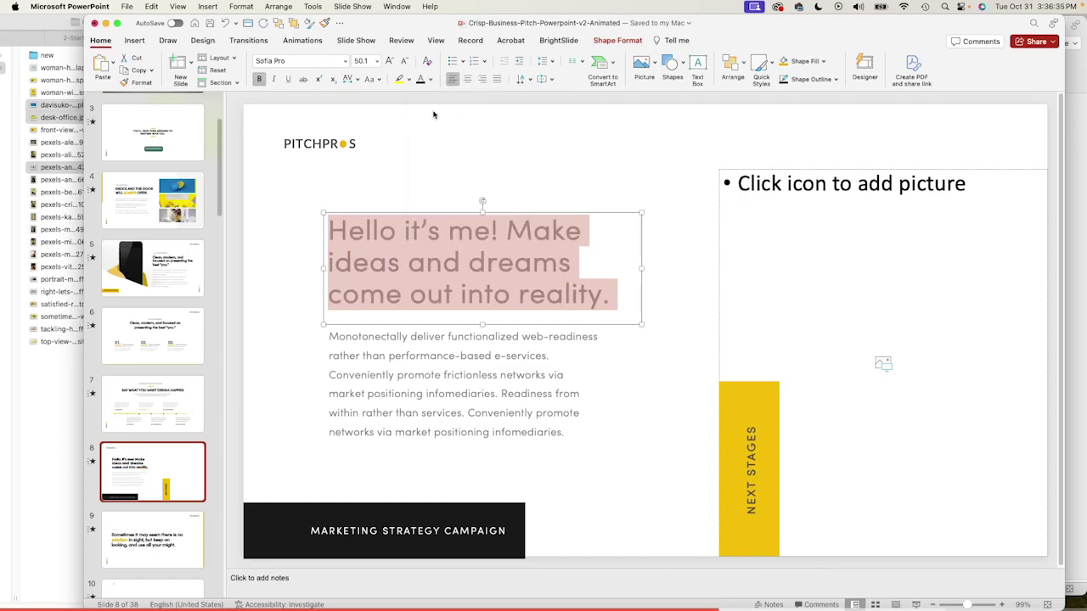
pyautogui.click(442, 126)
# Color only the word "dreams" in slide 8's black heading with the gold theme color.
pyautogui.click(503, 271)
pyautogui.doubleClick(503, 272)
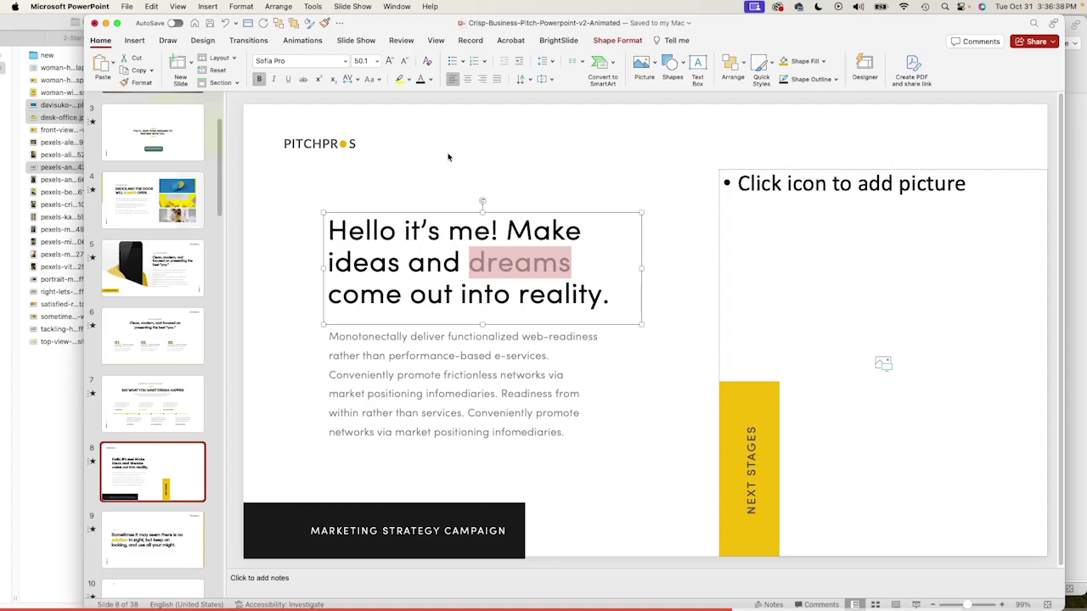
pyautogui.click(432, 79)
pyautogui.click(485, 115)
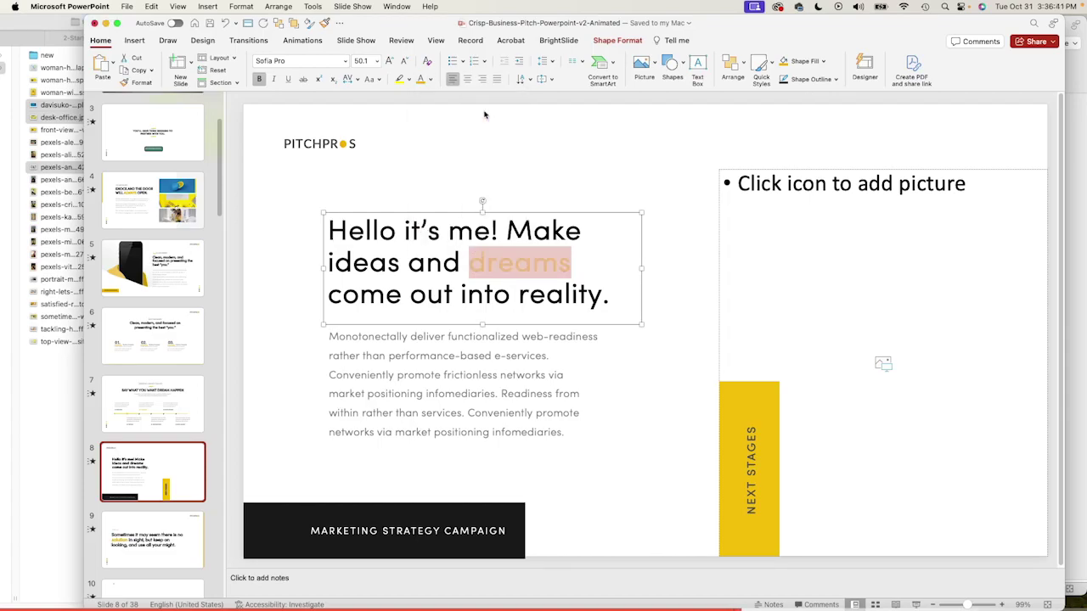
pyautogui.click(572, 155)
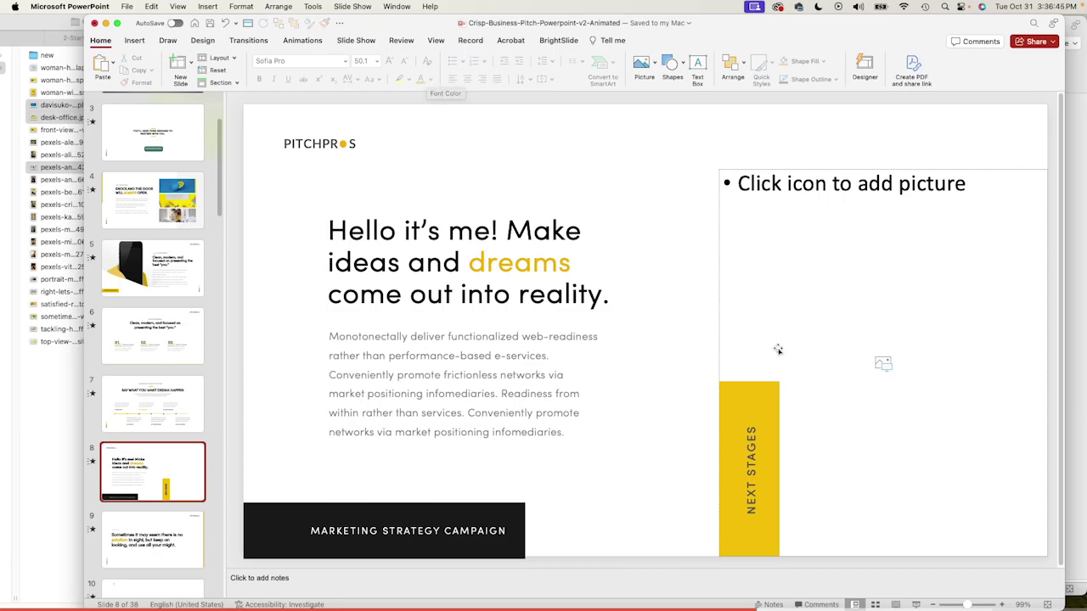
# View the shape fill color options for the black "MARKETING STRATEGY CAMPAIGN" bar on slide 8 without changing its fill.
pyautogui.click(745, 400)
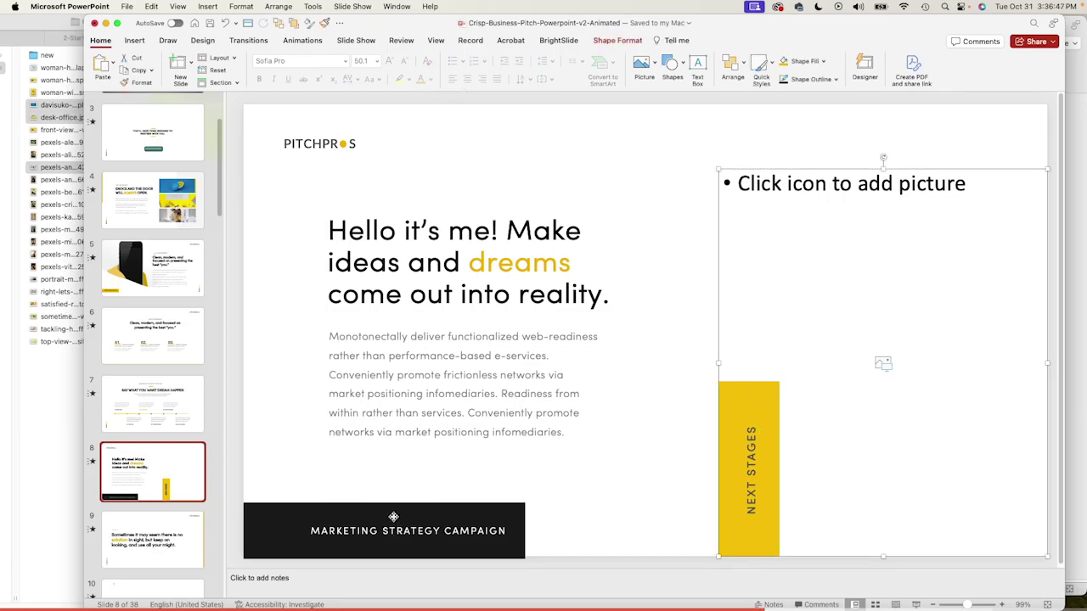
pyautogui.click(393, 519)
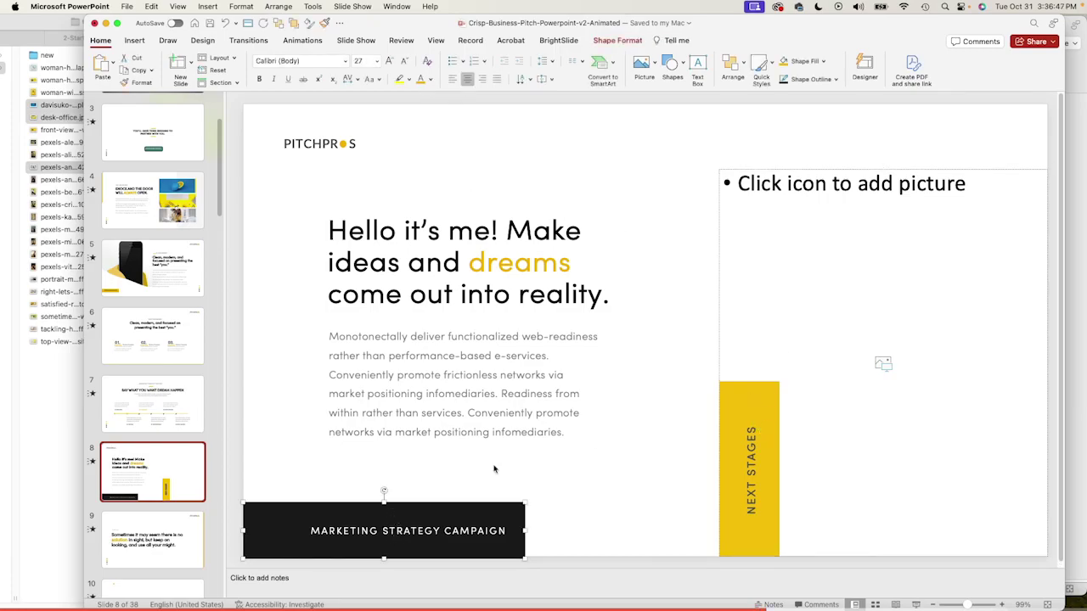
pyautogui.click(823, 62)
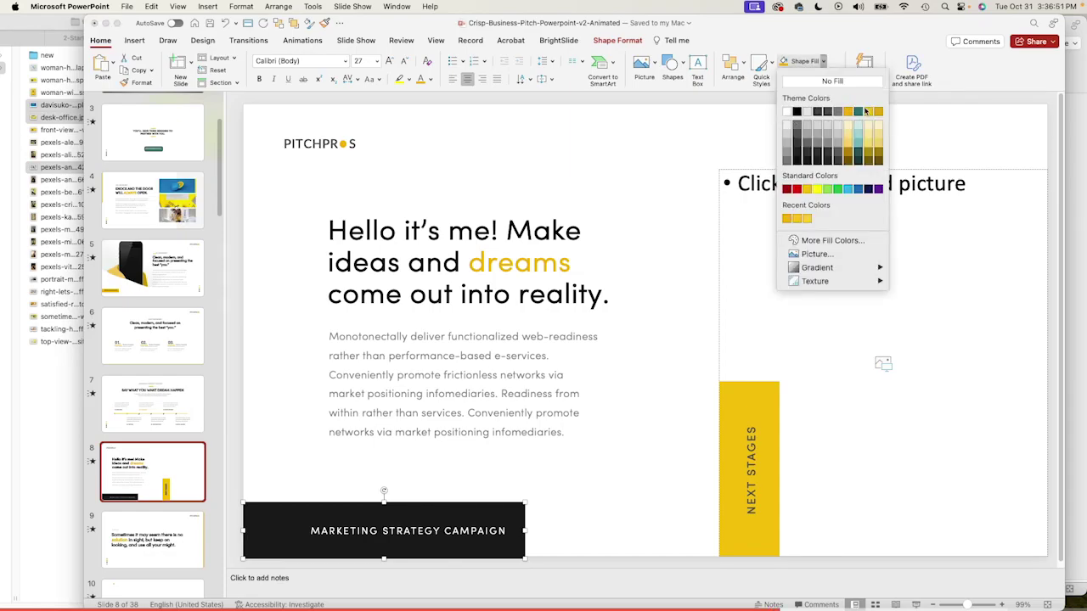
pyautogui.press('Escape')
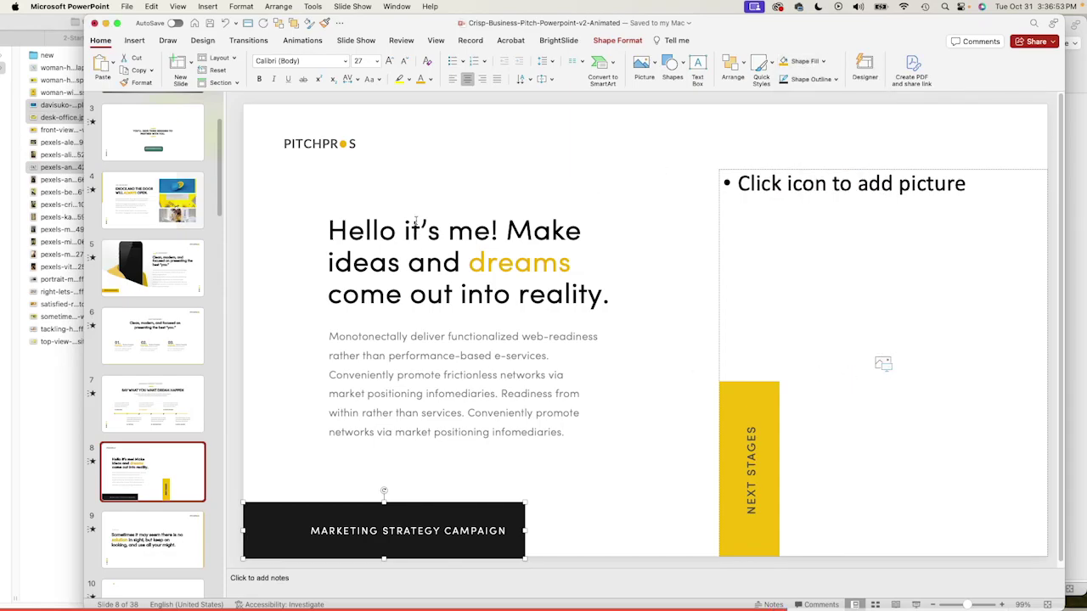
pyautogui.click(250, 201)
# Switch to Finder, preview the stock photos, and insert pexels-criativithy-1821095.jpeg into slide 8's empty picture placeholder.
pyautogui.click(37, 413)
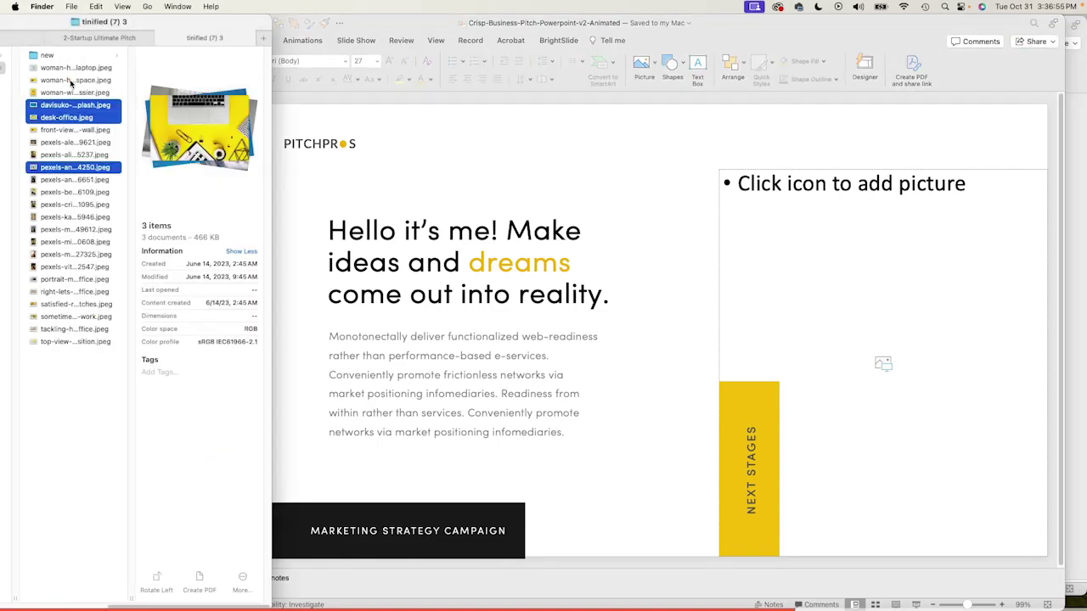
pyautogui.click(71, 81)
pyautogui.click(73, 93)
pyautogui.click(77, 142)
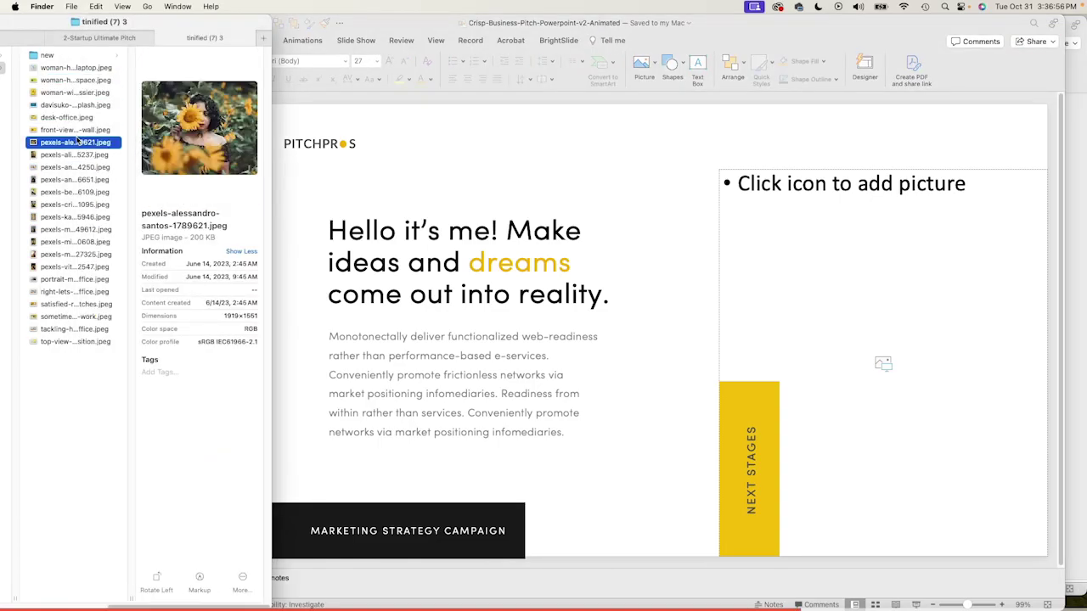
pyautogui.click(85, 180)
pyautogui.click(83, 204)
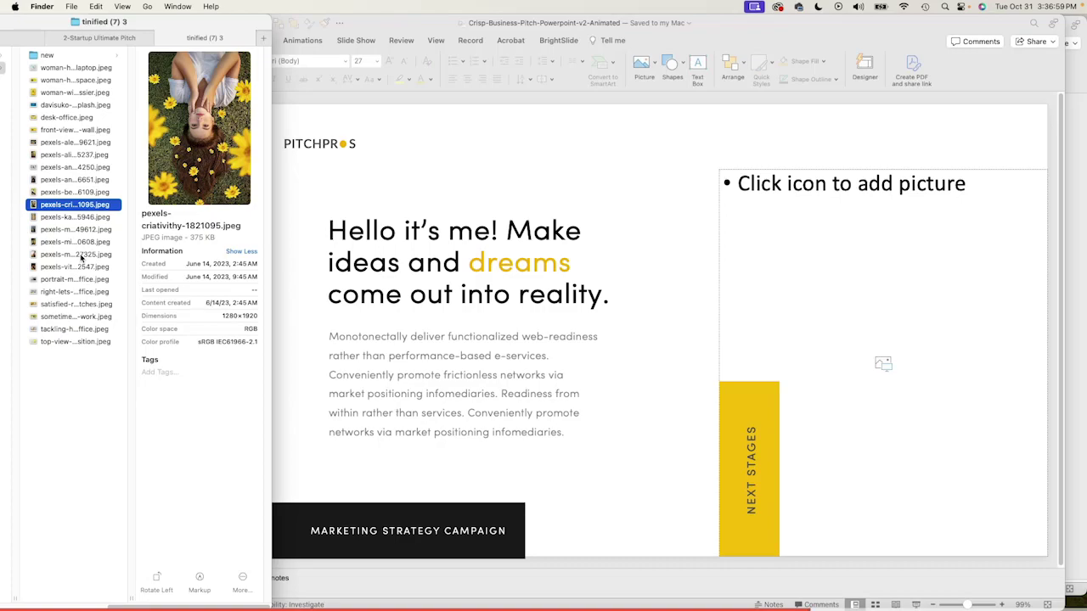
pyautogui.moveTo(38, 209); pyautogui.dragTo(861, 357)
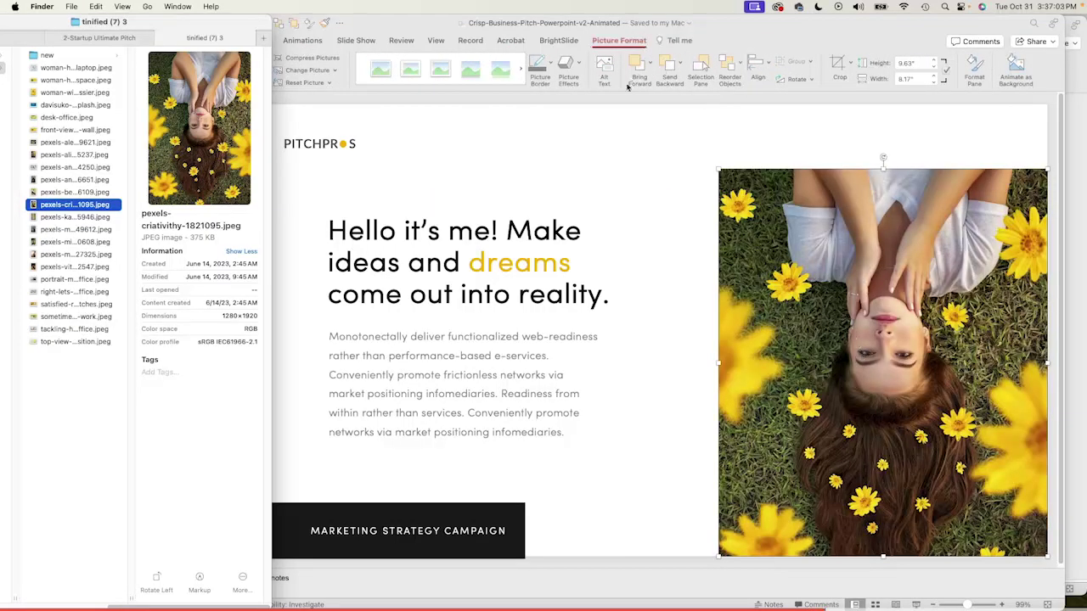
# Send slide 8's flower photo to the back, behind the yellow "NEXT STAGES" block.
pyautogui.click(768, 182)
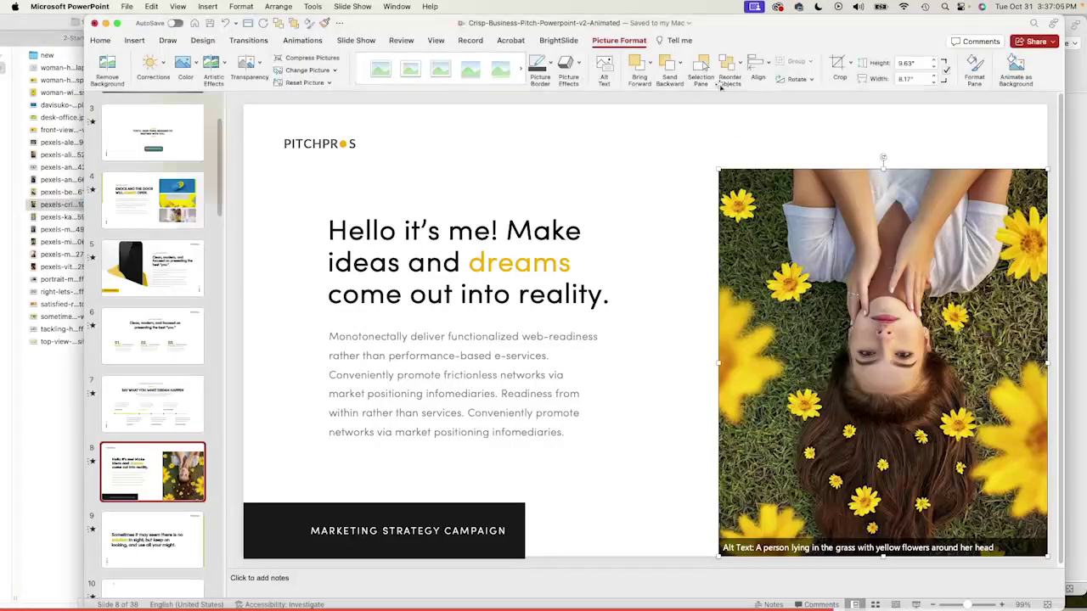
pyautogui.click(681, 65)
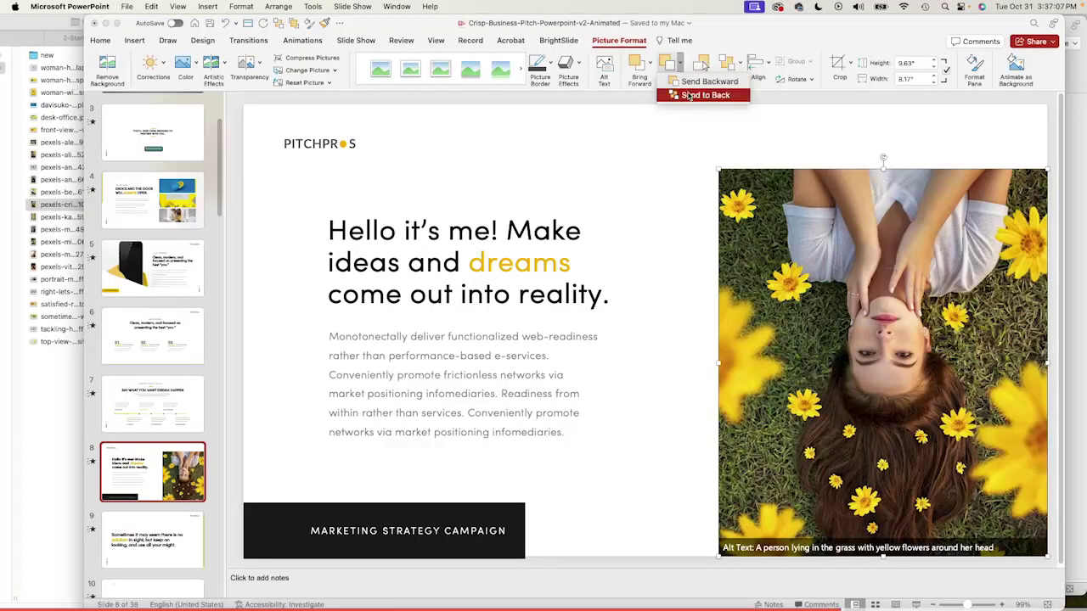
pyautogui.click(692, 94)
pyautogui.click(651, 157)
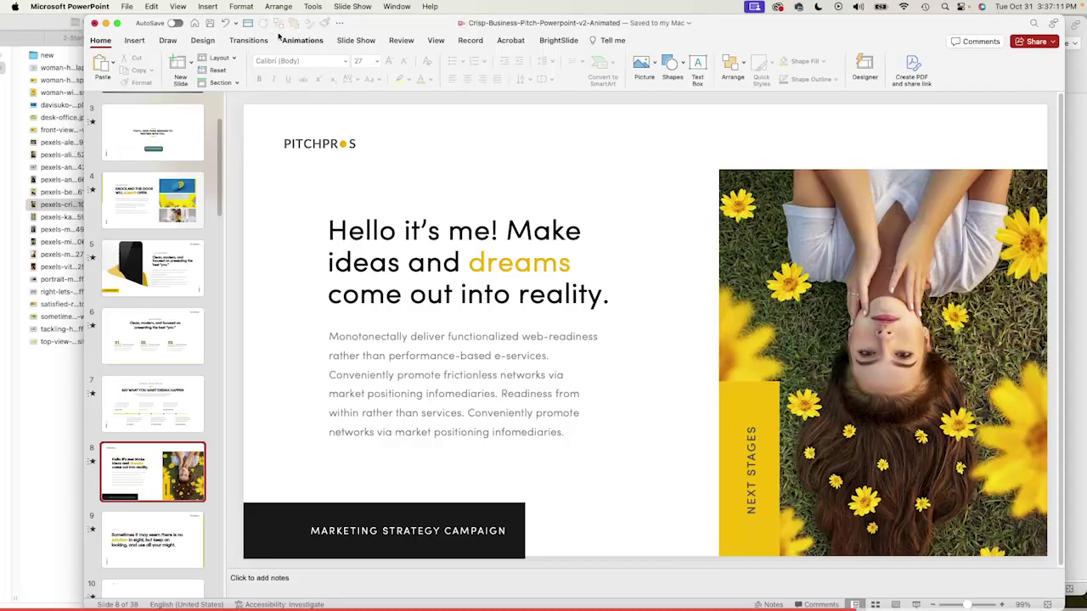
# Expand PowerPoint to full screen, play the slide show from slide 7 through slide 8, and exit the show.
pyautogui.click(344, 41)
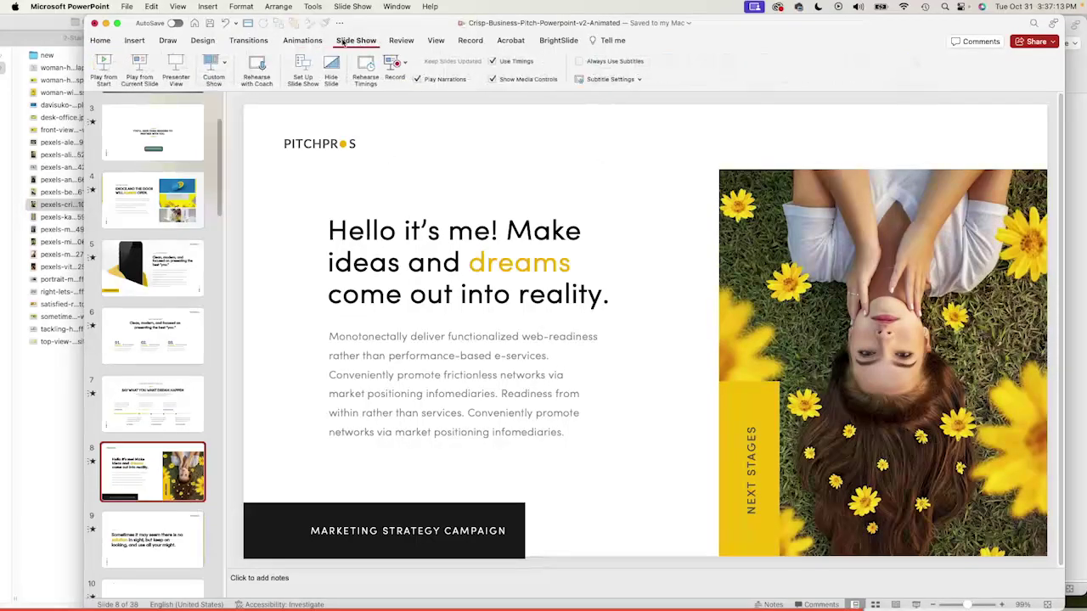
pyautogui.click(117, 23)
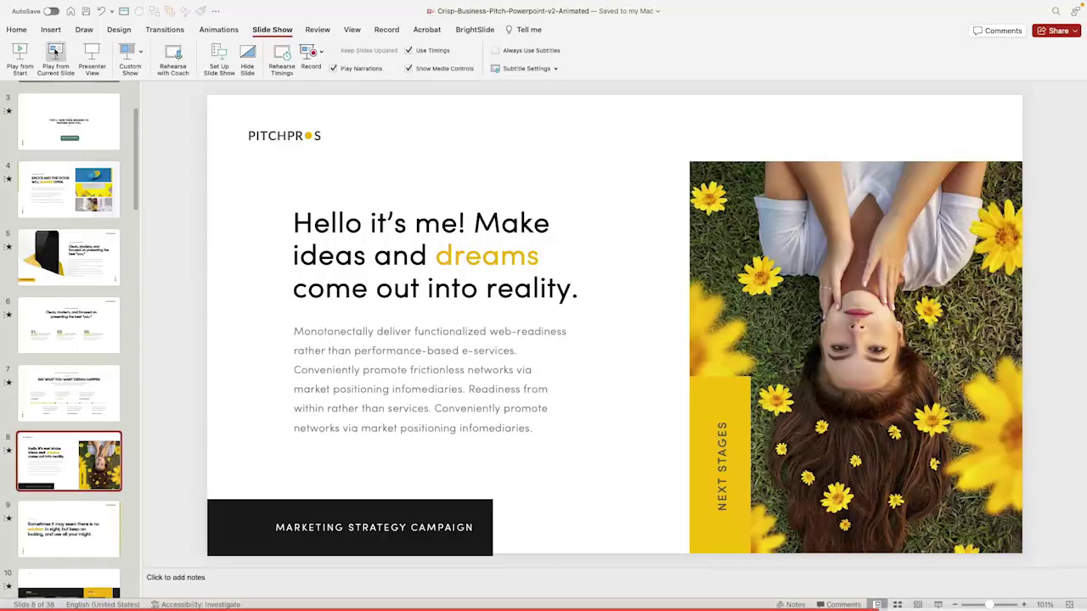
pyautogui.click(56, 397)
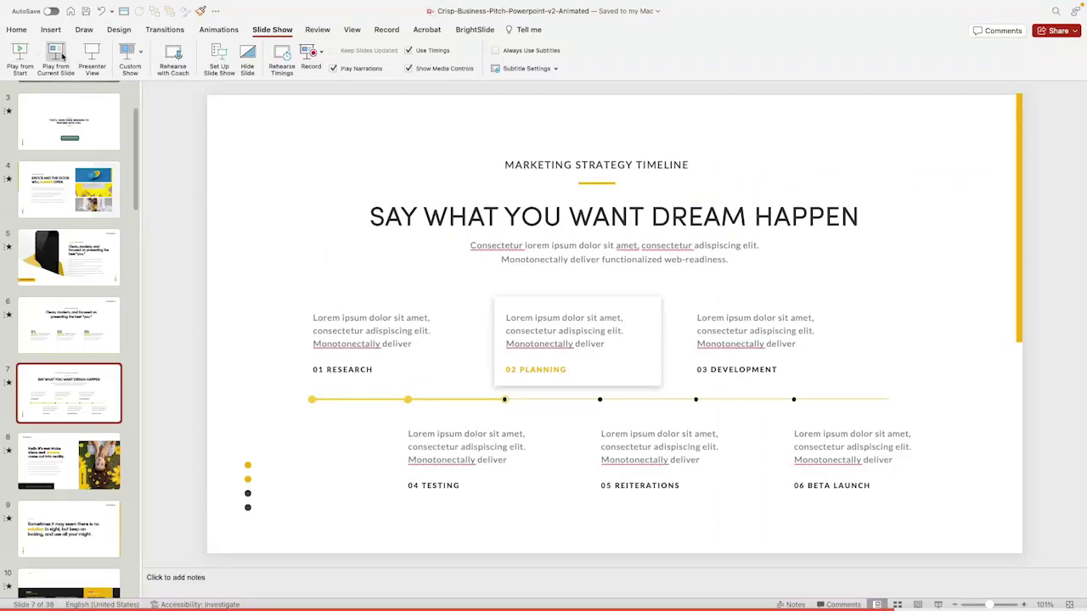
pyautogui.click(61, 55)
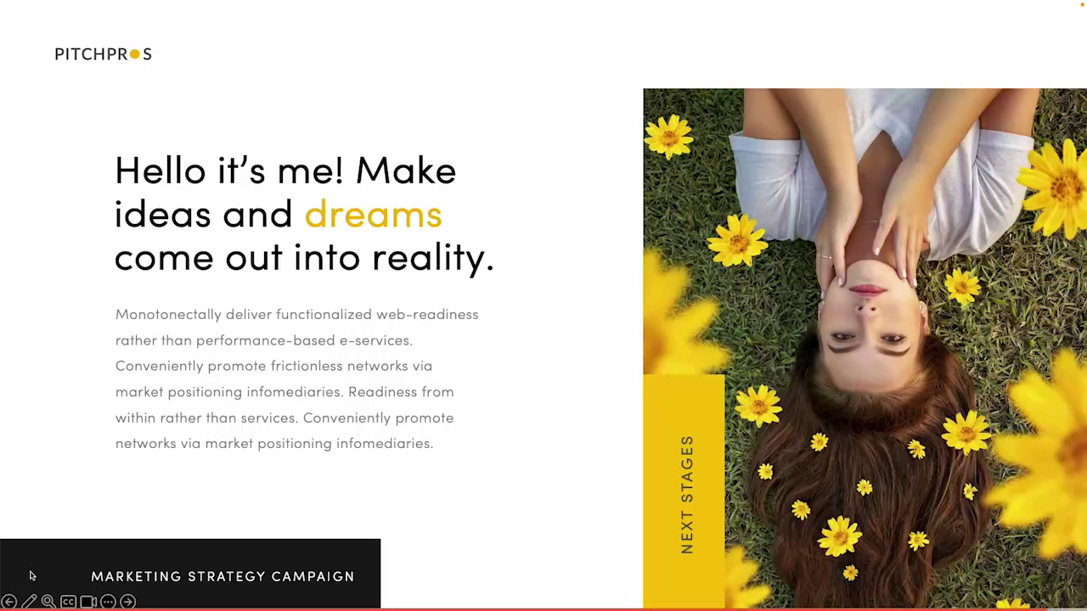
pyautogui.press('Escape')
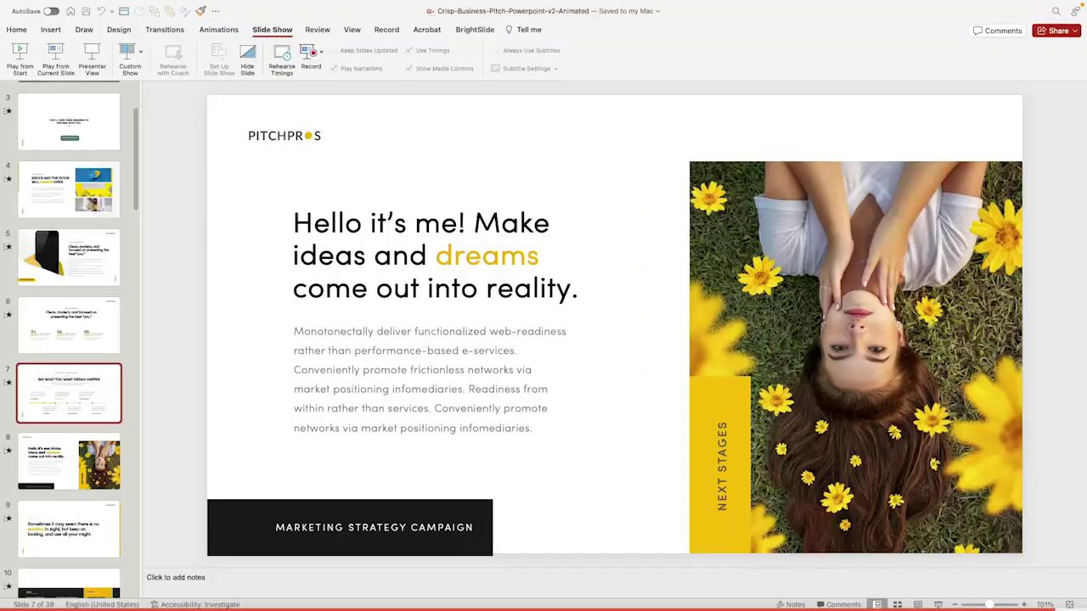